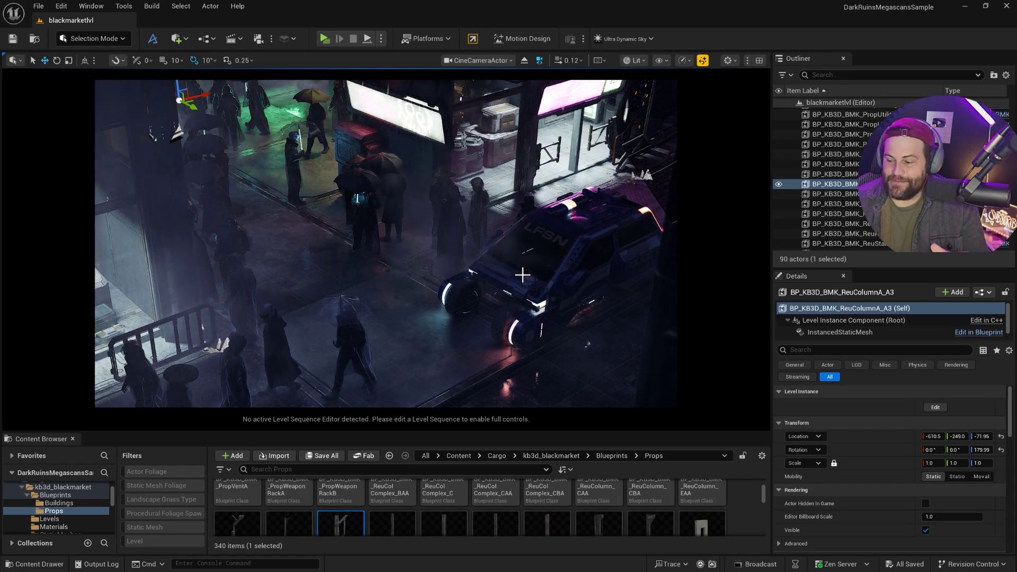
- Switch to Cargo and look through the Black Market kit's preview images
drag(413, 571, 345, 7)
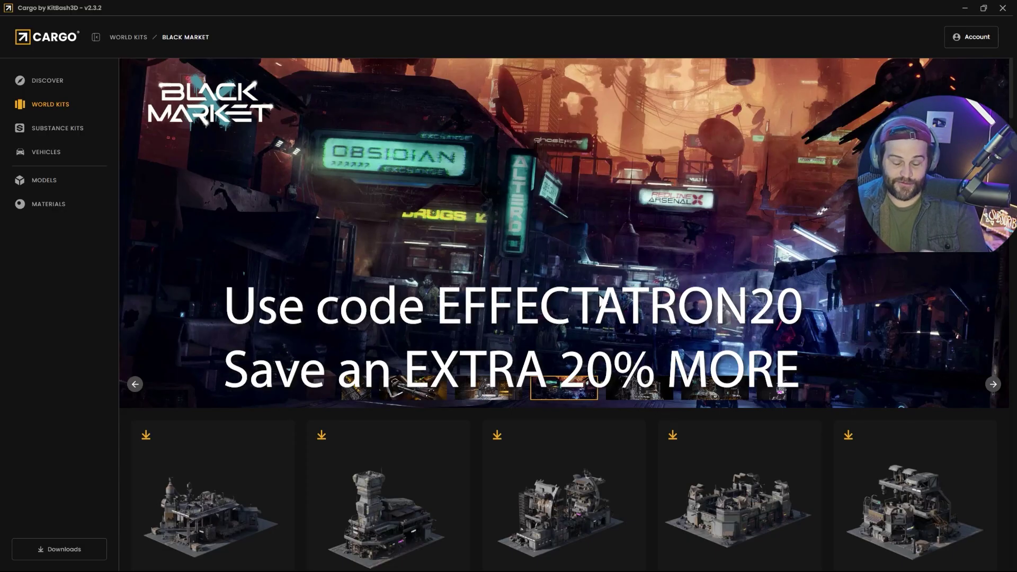
click(416, 394)
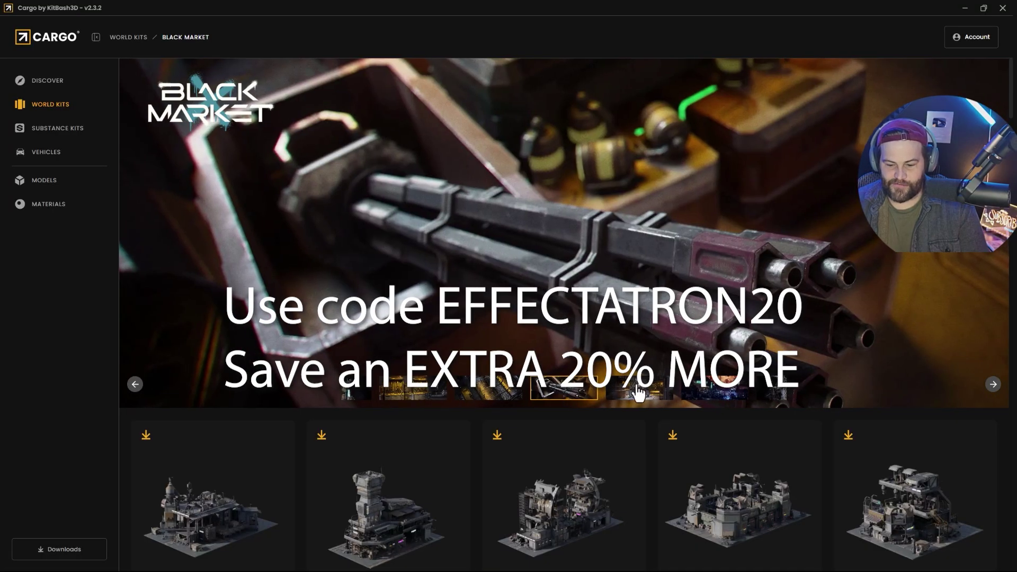
click(639, 395)
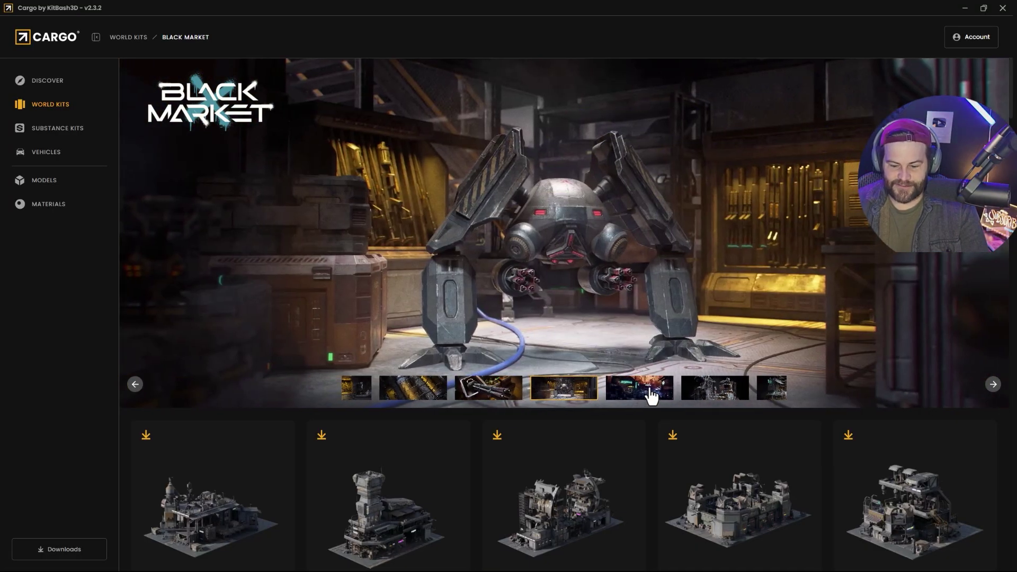
click(652, 397)
click(658, 397)
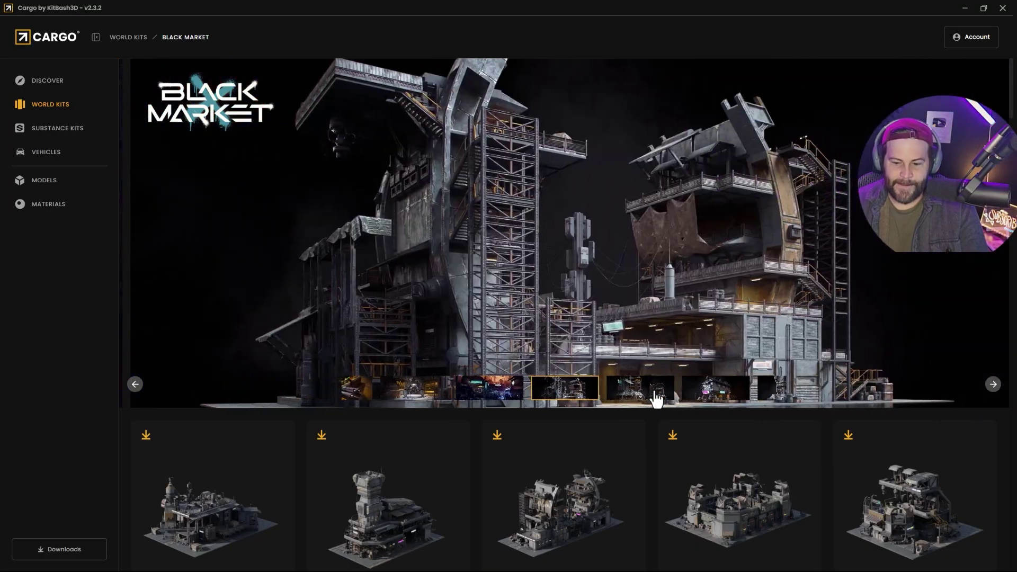
click(657, 397)
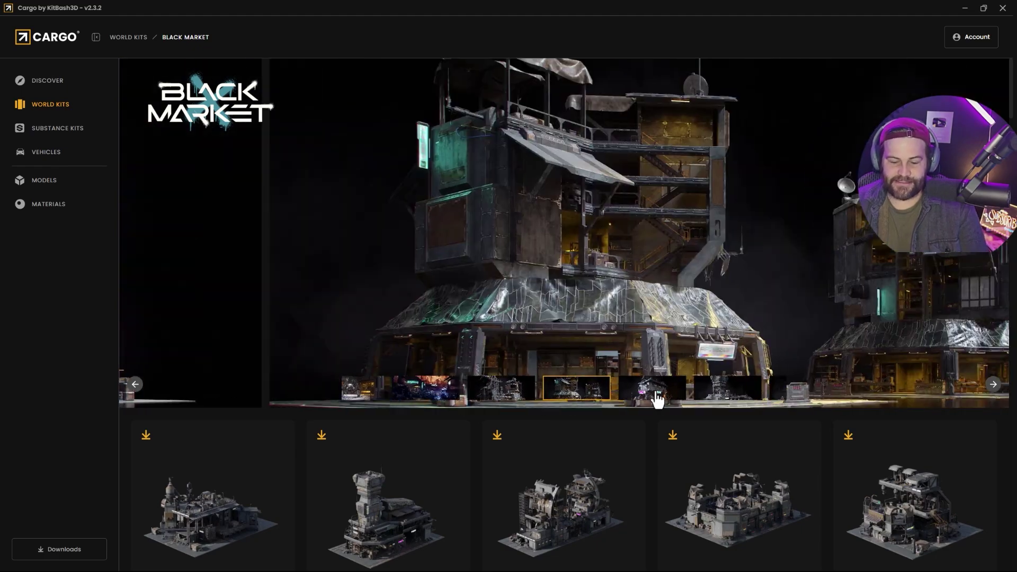
click(413, 392)
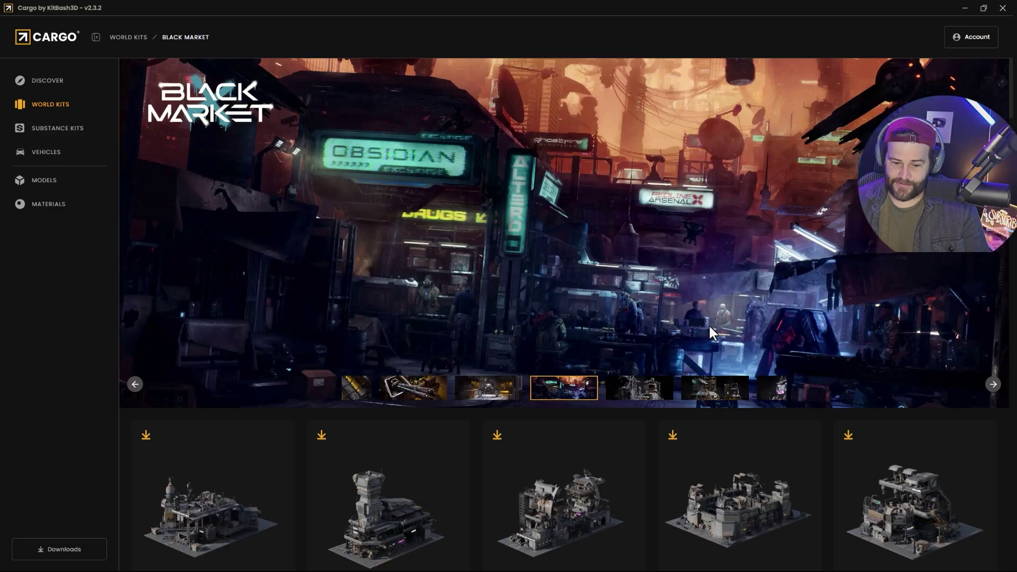
- Browse the Black Market kit's building and prop models, and open the details of Storage Assembly F
scroll(662, 360, down, 5)
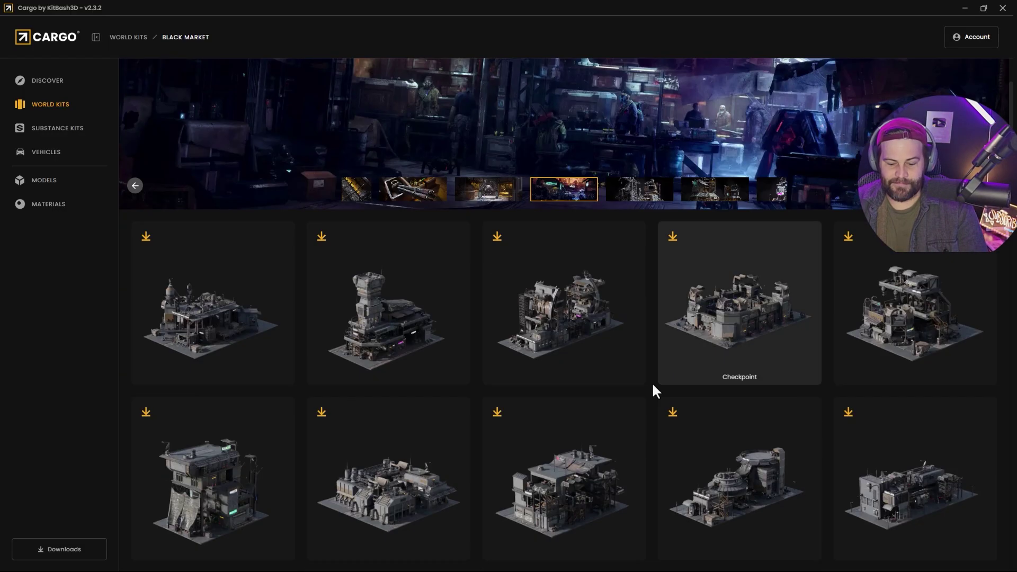
scroll(629, 402, up, 3)
scroll(629, 396, up, 2)
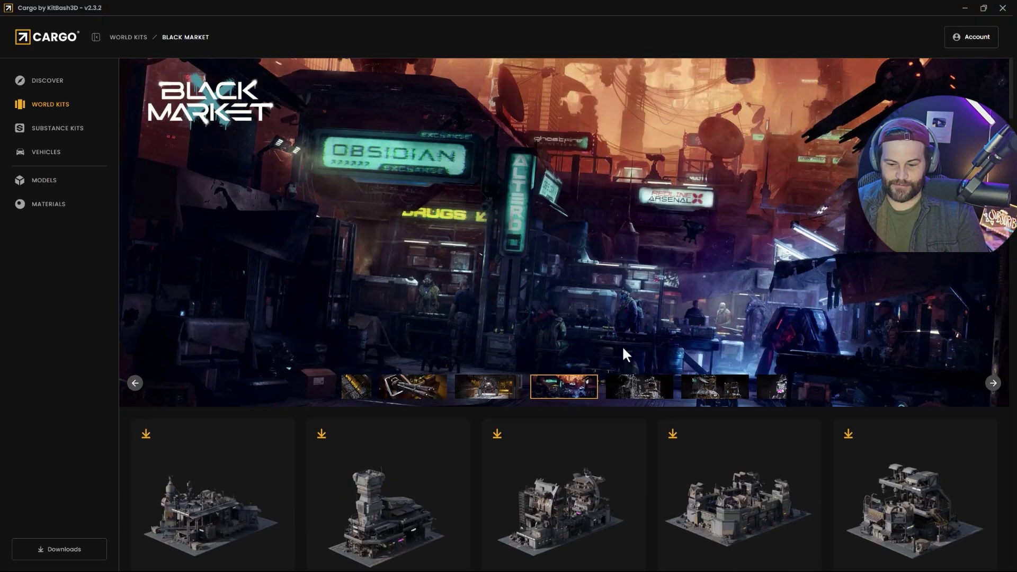
scroll(625, 350, down, 3)
scroll(613, 325, up, 3)
scroll(631, 320, down, 3)
scroll(634, 324, down, 7)
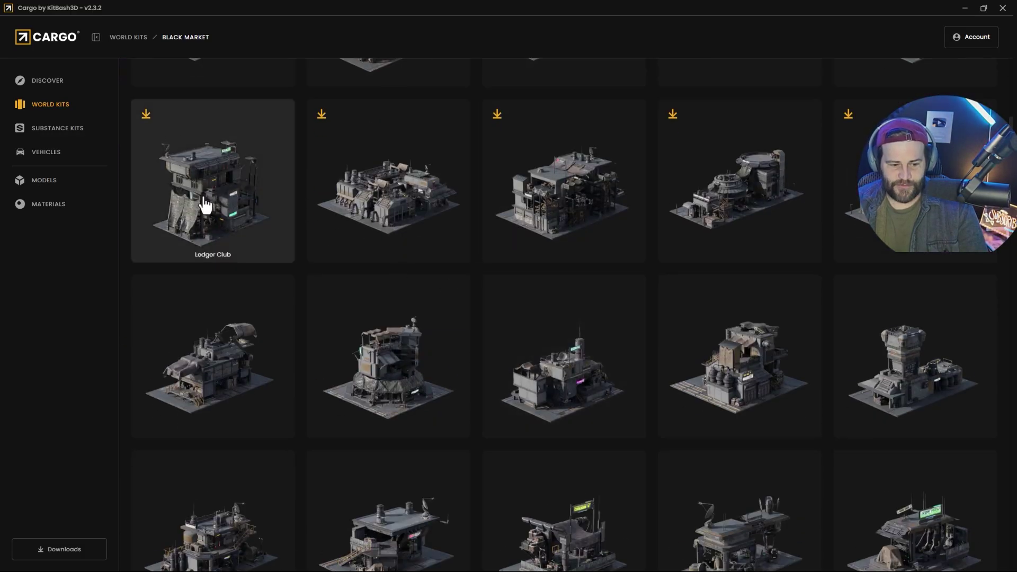
scroll(764, 265, down, 9)
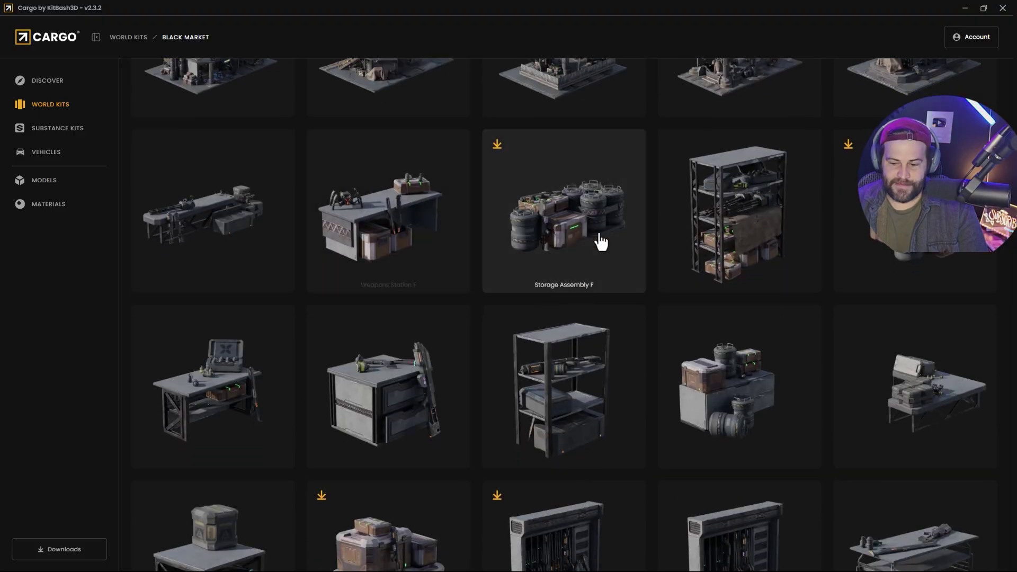
click(553, 225)
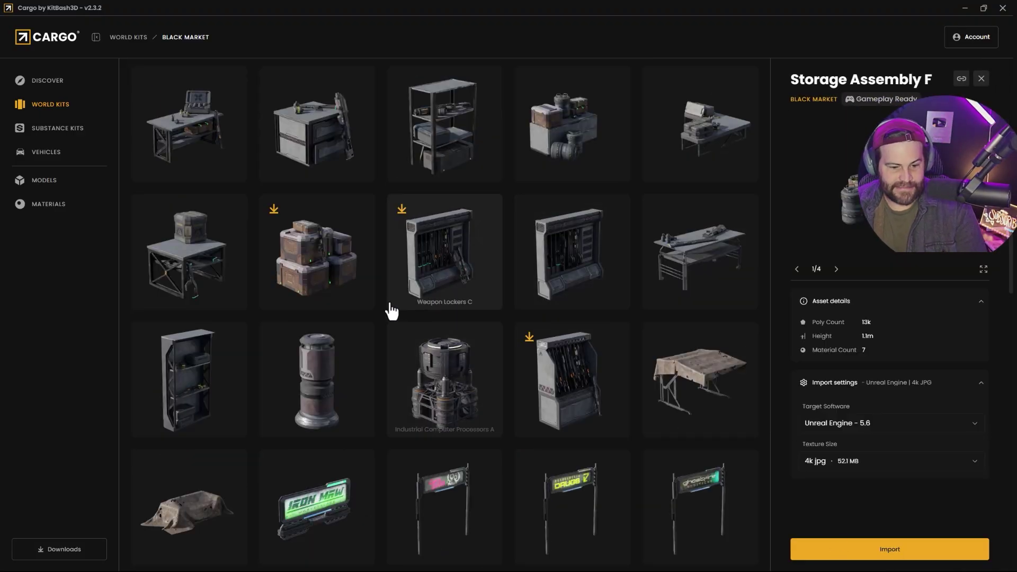
scroll(390, 307, up, 1)
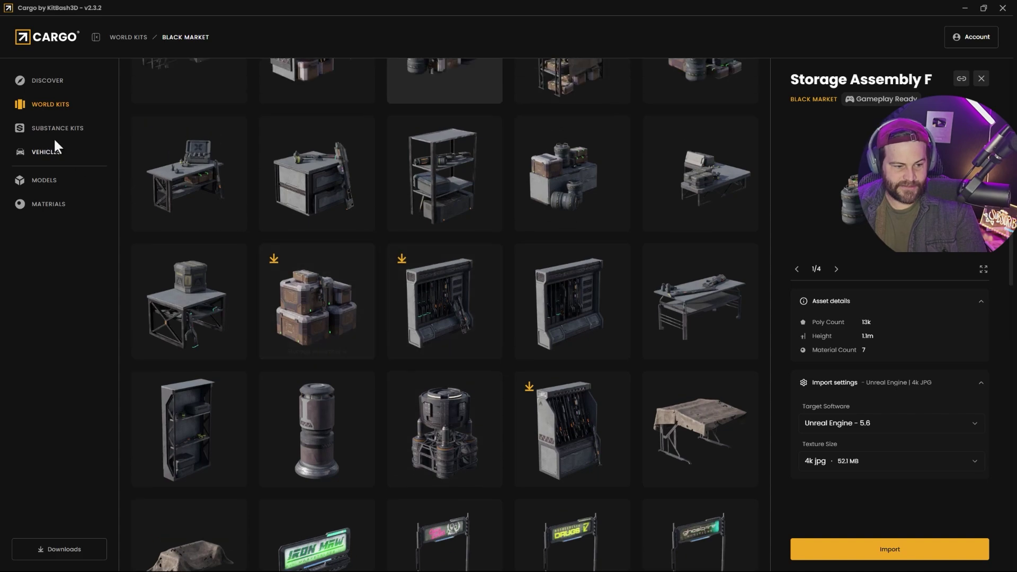
- Show the materials library and filter it to the Black Market kit
click(50, 207)
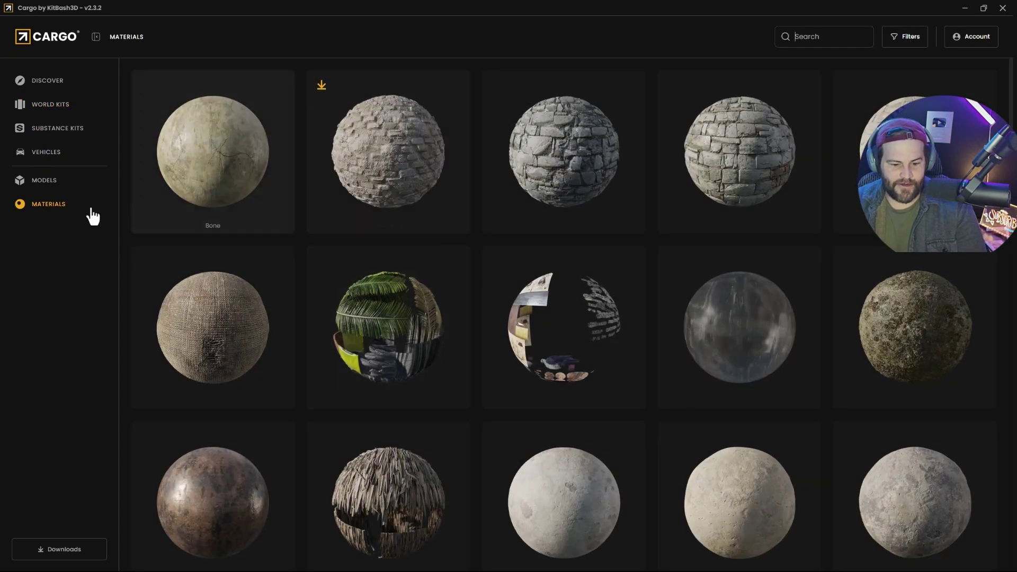
click(907, 37)
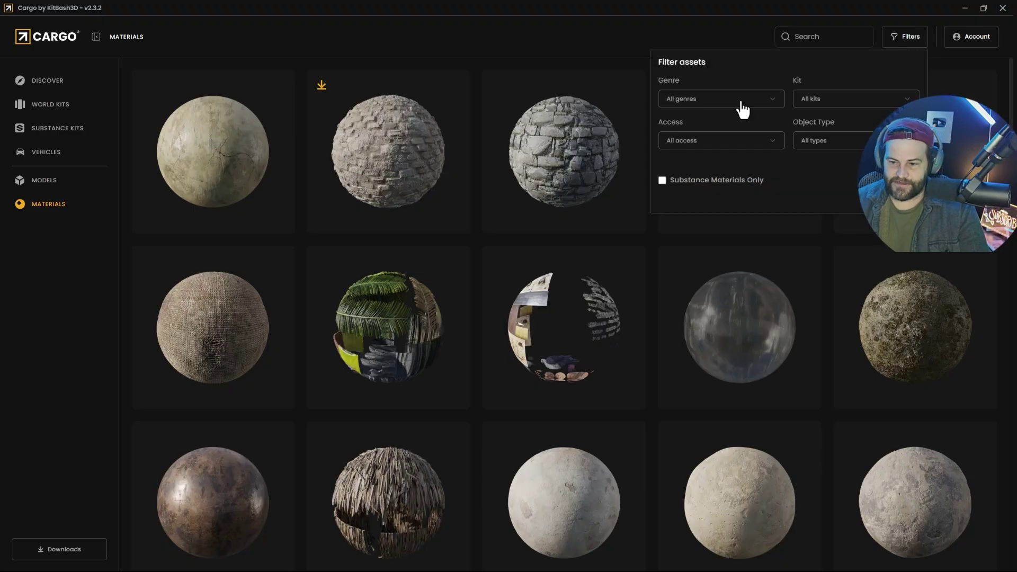
click(842, 101)
scroll(829, 180, down, 3)
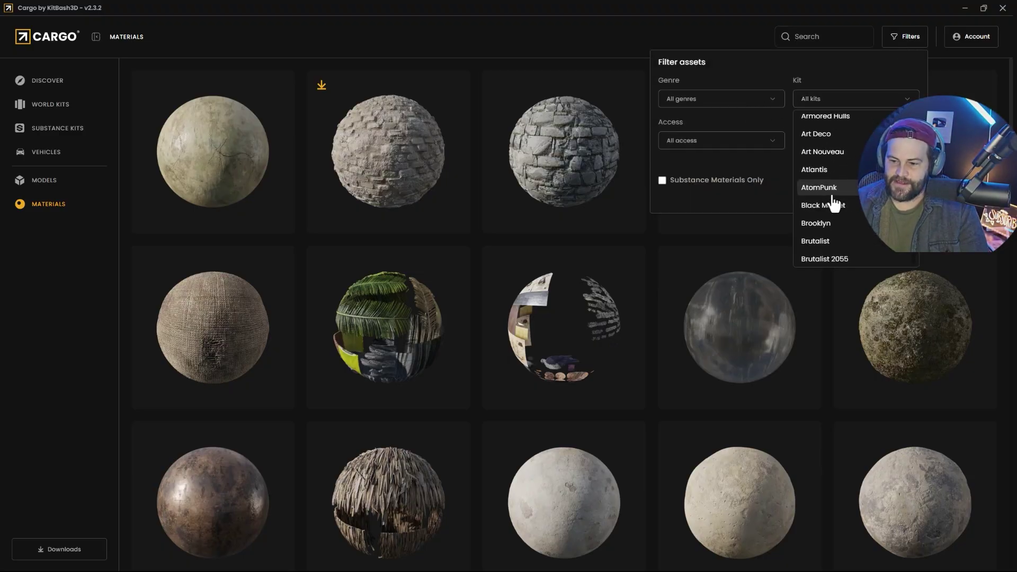
click(838, 205)
click(544, 32)
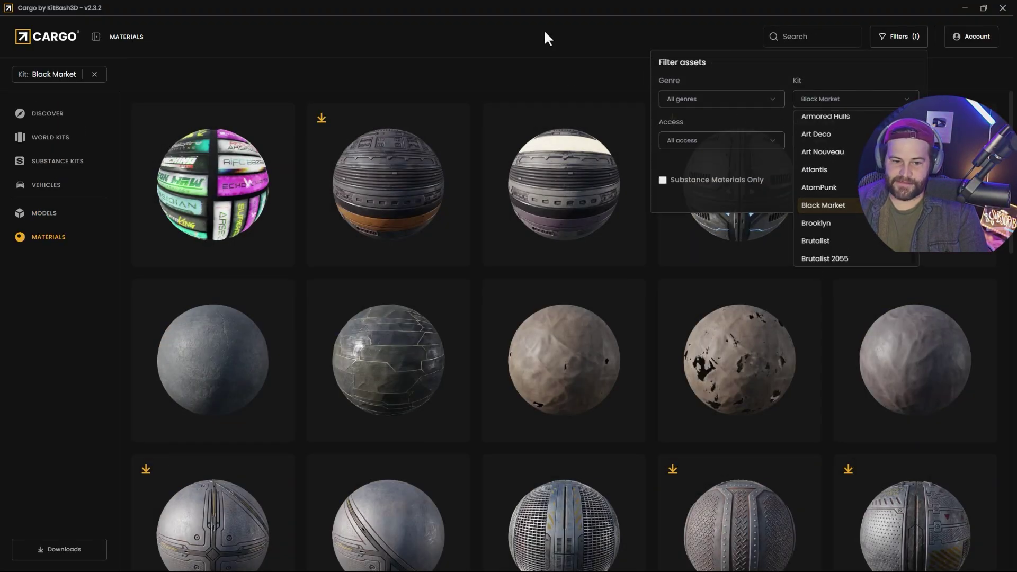
- Examine the range of Black Market materials, including the floor panels, metal panels and trim sheets
scroll(695, 206, down, 3)
scroll(429, 245, down, 5)
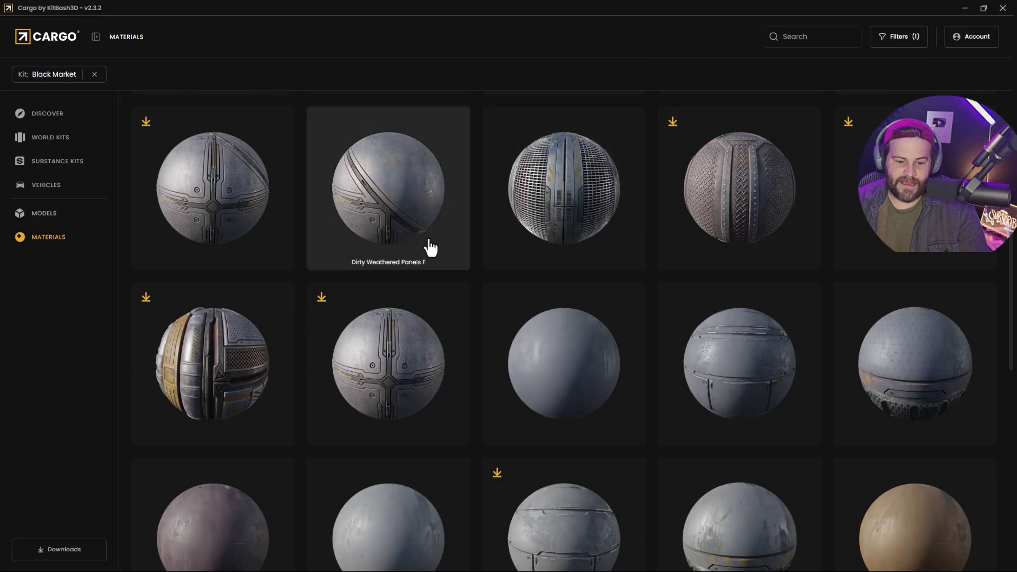
scroll(418, 228, up, 1)
scroll(541, 246, down, 2)
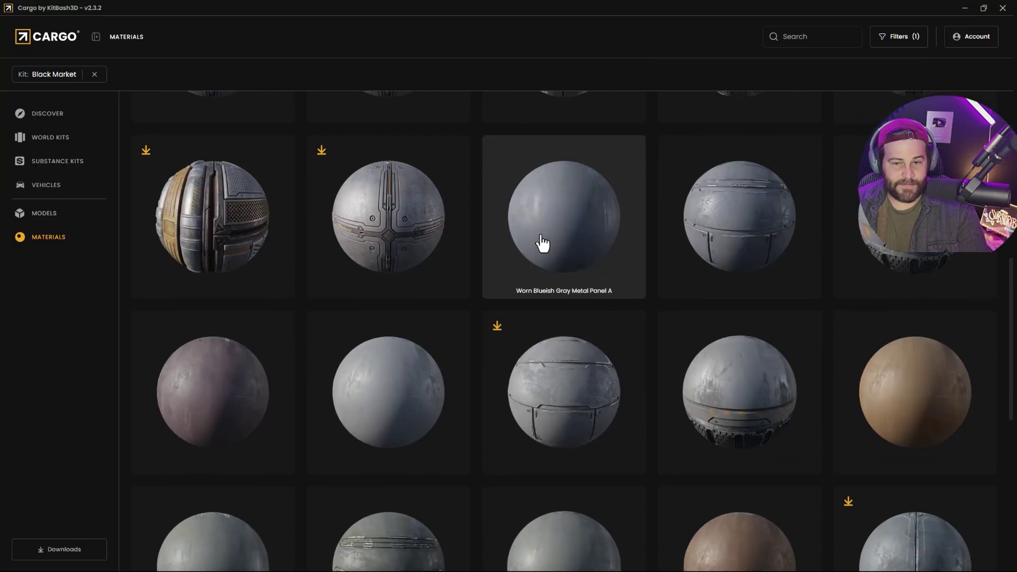
scroll(545, 243, up, 1)
scroll(509, 247, down, 1)
scroll(440, 241, up, 2)
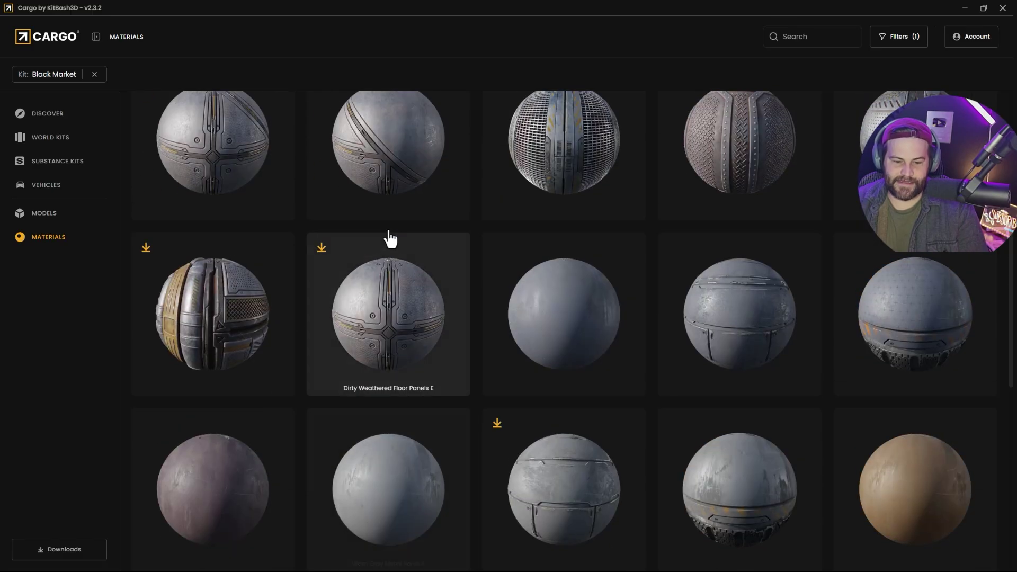
scroll(381, 206, down, 4)
scroll(519, 228, up, 5)
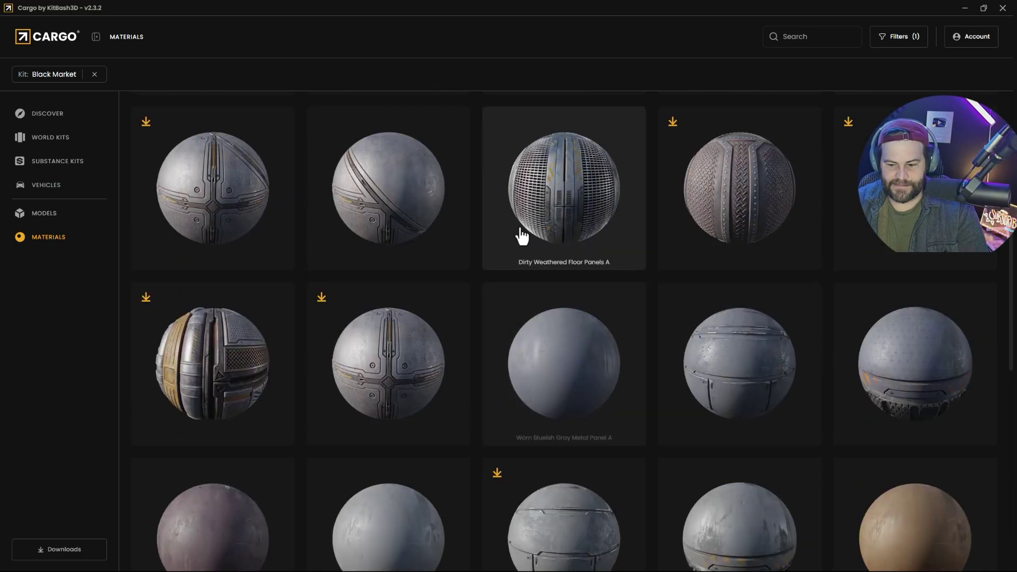
scroll(716, 254, down, 9)
scroll(715, 261, down, 1)
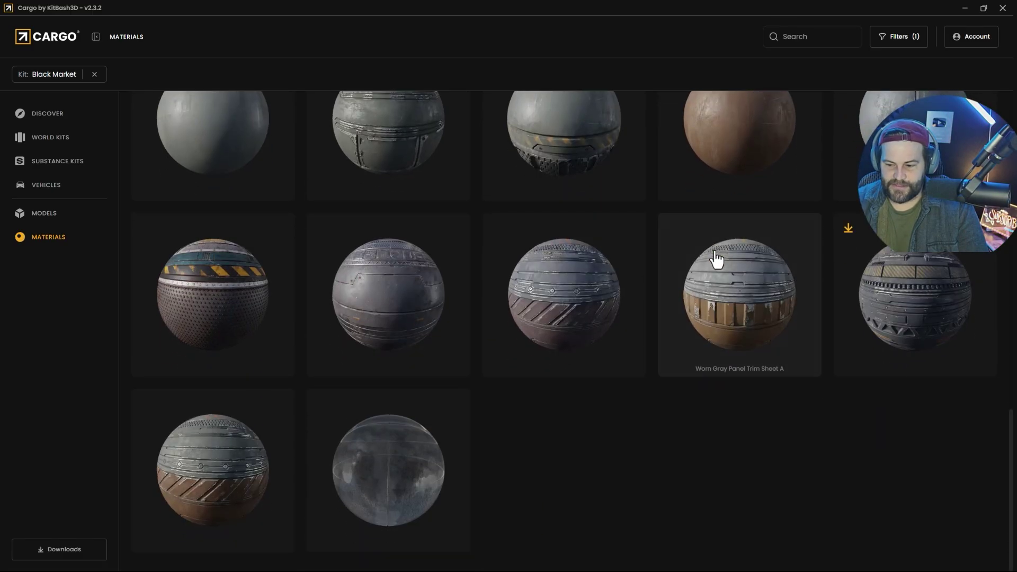
scroll(697, 279, up, 2)
scroll(686, 292, down, 1)
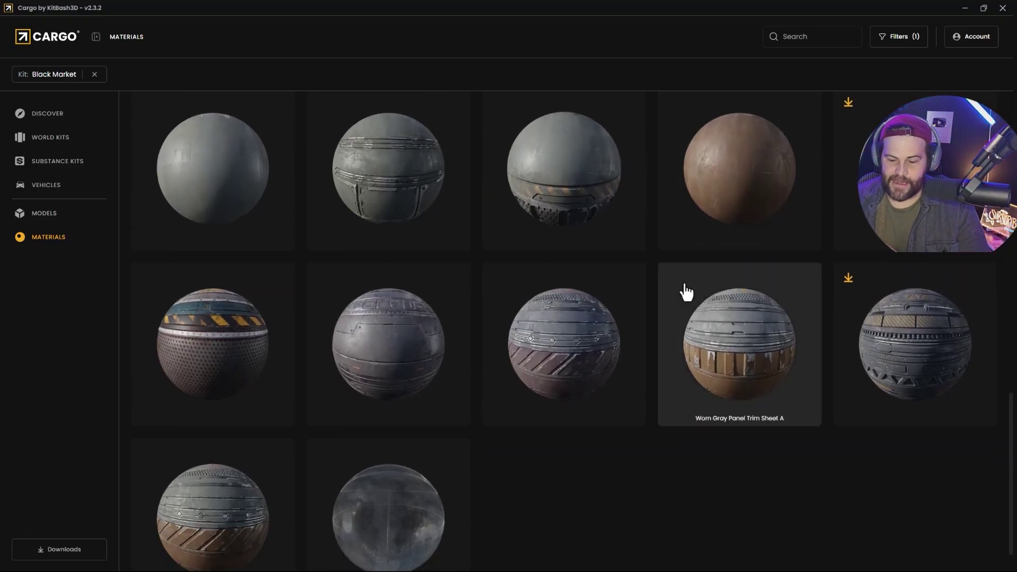
scroll(636, 306, up, 10)
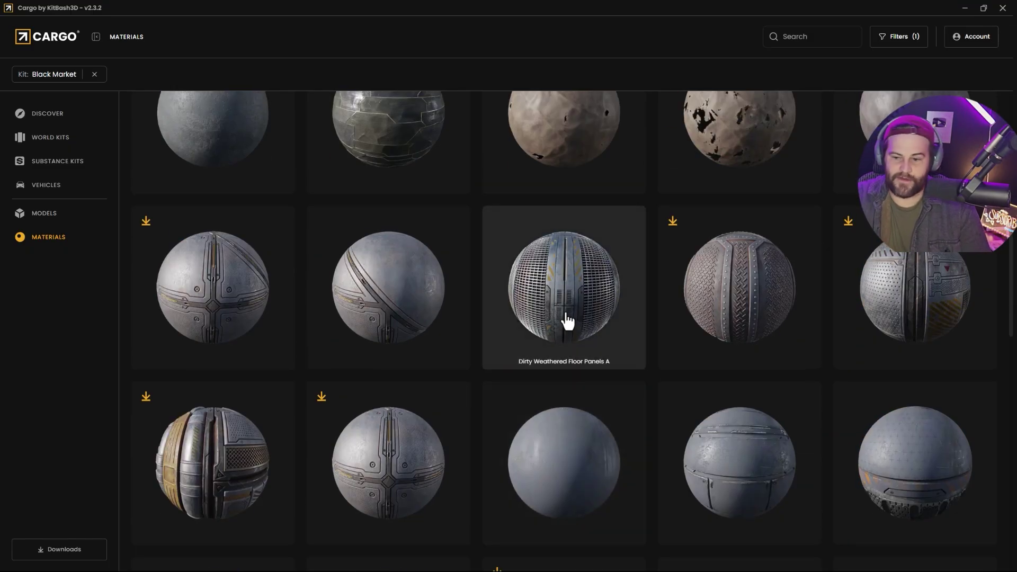
scroll(488, 254, down, 3)
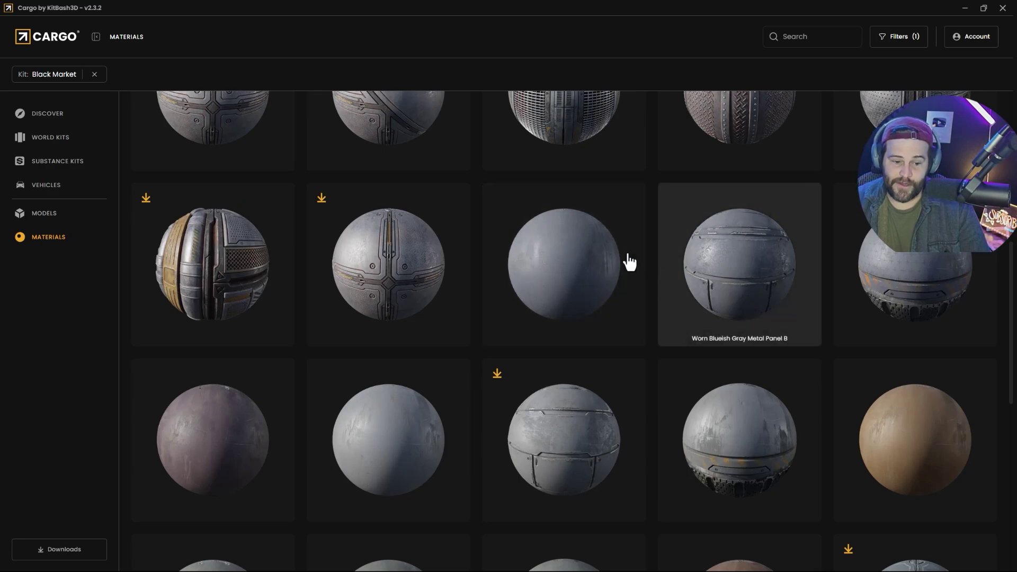
scroll(439, 299, up, 4)
- Look through the available Substance kits, and return to the blackmarketlvl scene in Unreal Editor
click(57, 161)
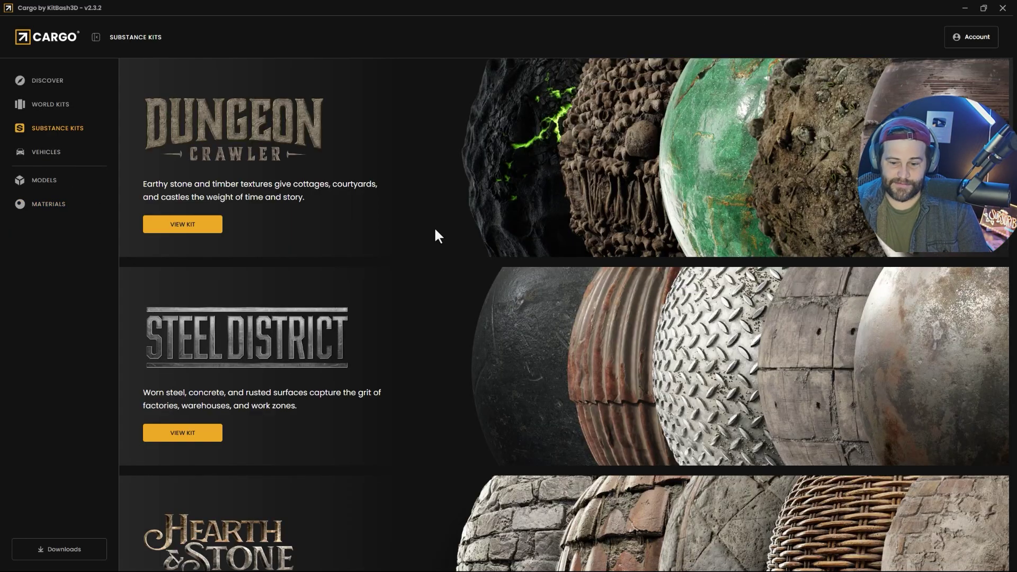
scroll(588, 257, down, 15)
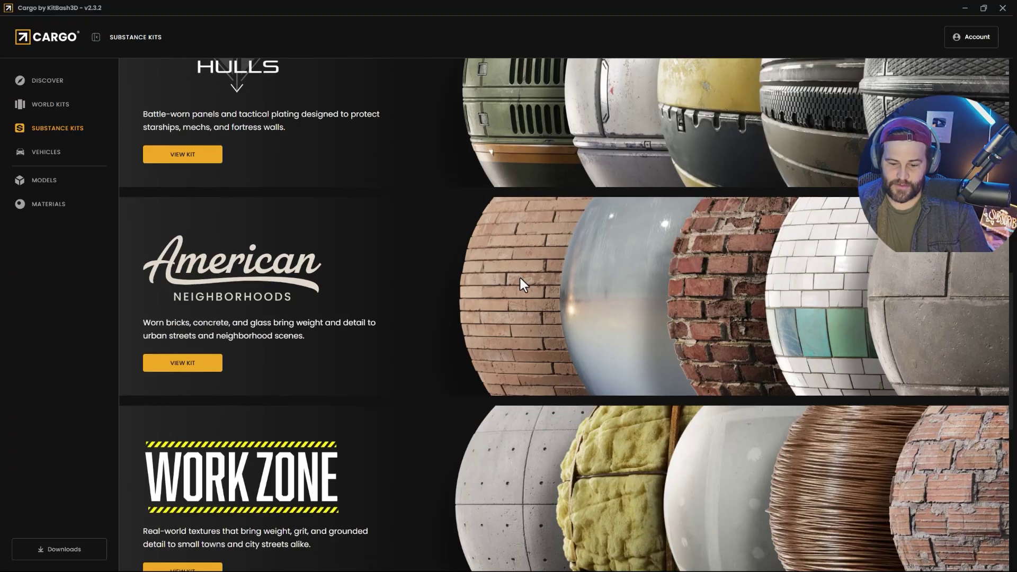
scroll(532, 264, down, 7)
scroll(646, 183, up, 1)
scroll(644, 183, down, 1)
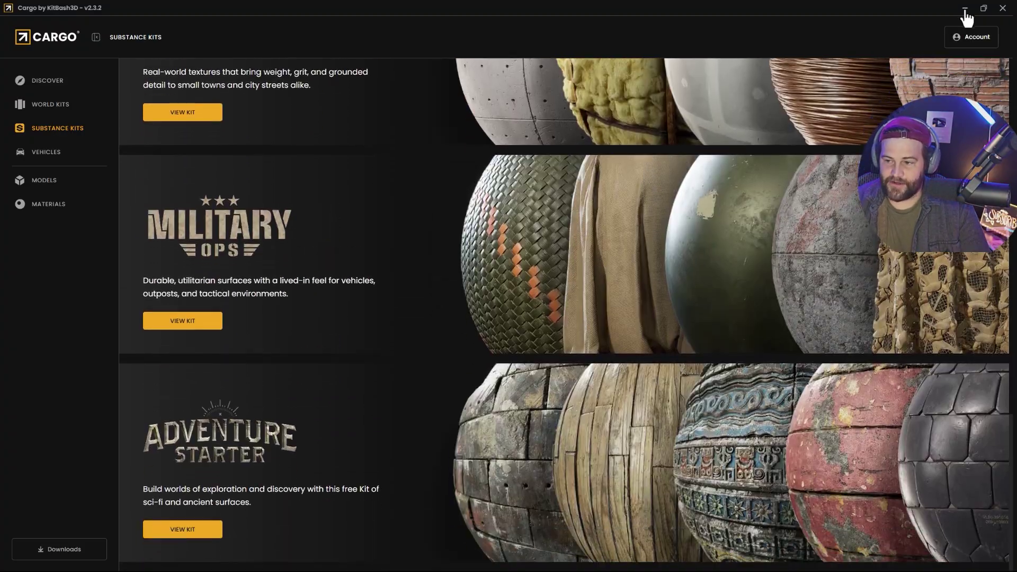
click(965, 7)
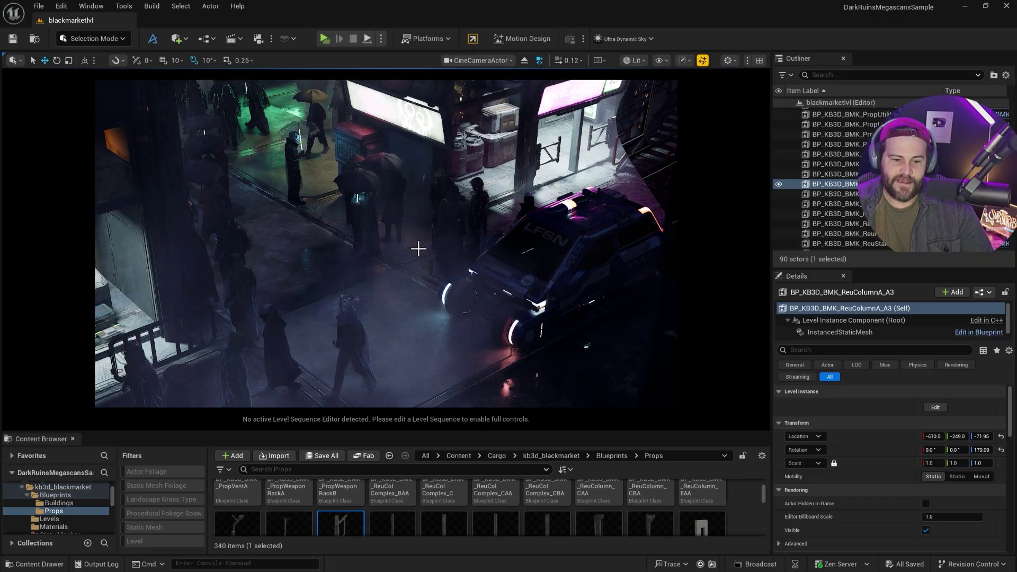
- Select the Ultra_Dynamic_Weather actor and set its fog to 0.0
mouse_move(418, 249)
right_down()
mouse_move(426, 323)
mouse_move(503, 313)
mouse_move(512, 254)
mouse_move(496, 233)
mouse_move(429, 230)
mouse_move(306, 261)
mouse_move(418, 249)
right_up()
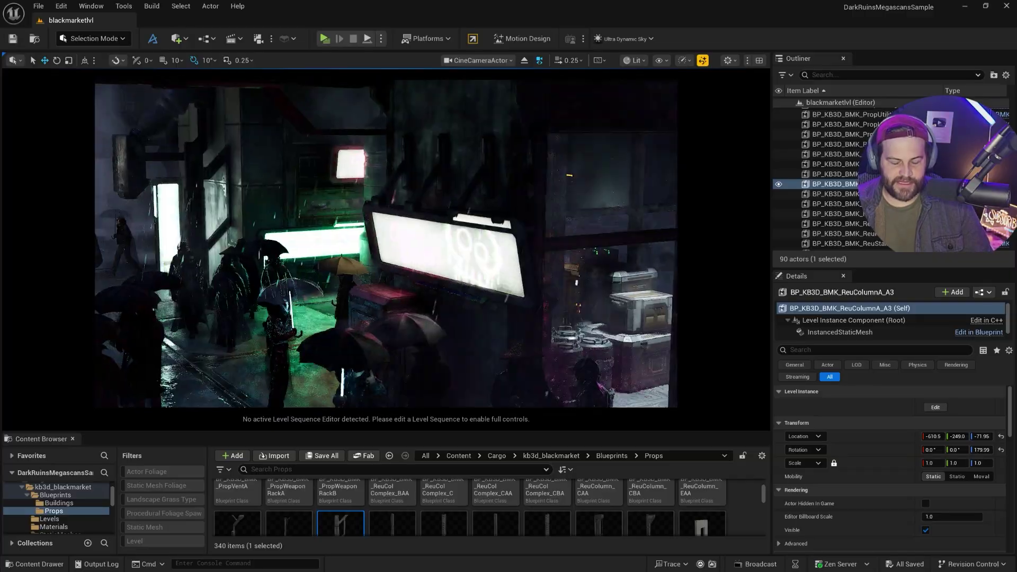
key(s)
scroll(386, 244, up, 1)
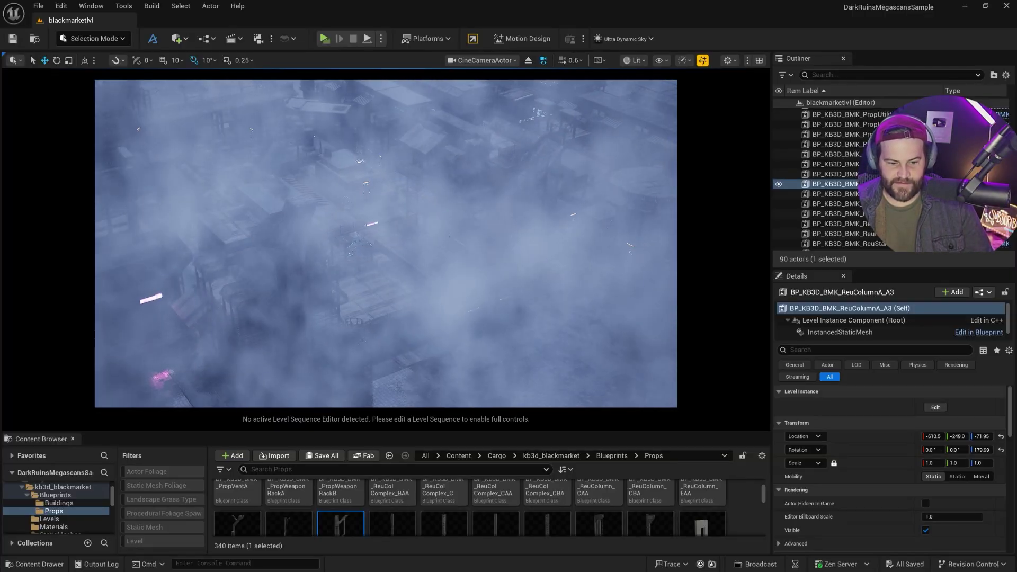
scroll(828, 239, down, 5)
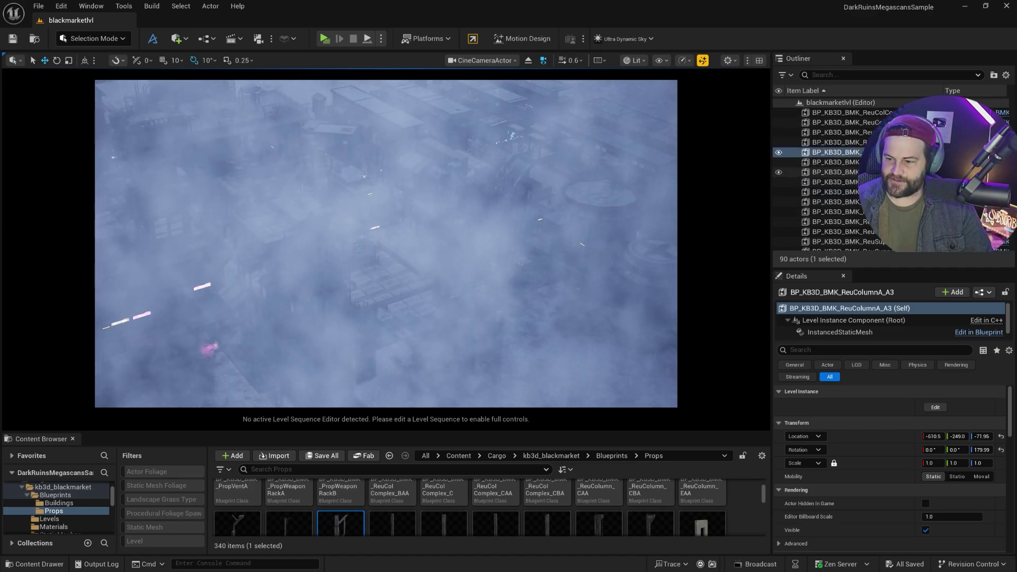
scroll(828, 240, down, 5)
click(848, 245)
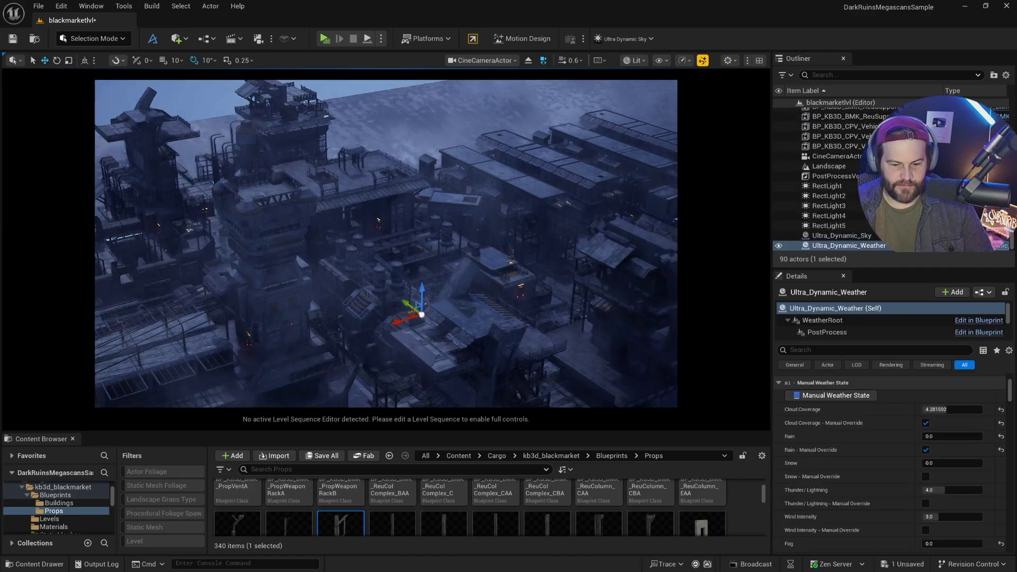
- Enlarge the Content Browser and open the StaticMeshes folder of kb3d_blackmarket
drag(222, 431, 223, 232)
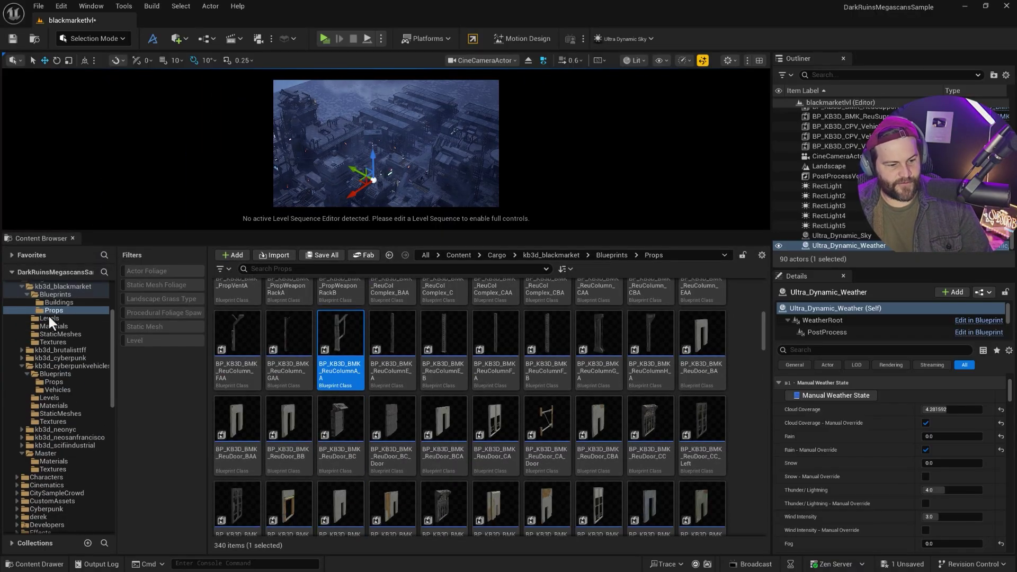
scroll(48, 314, up, 2)
click(53, 318)
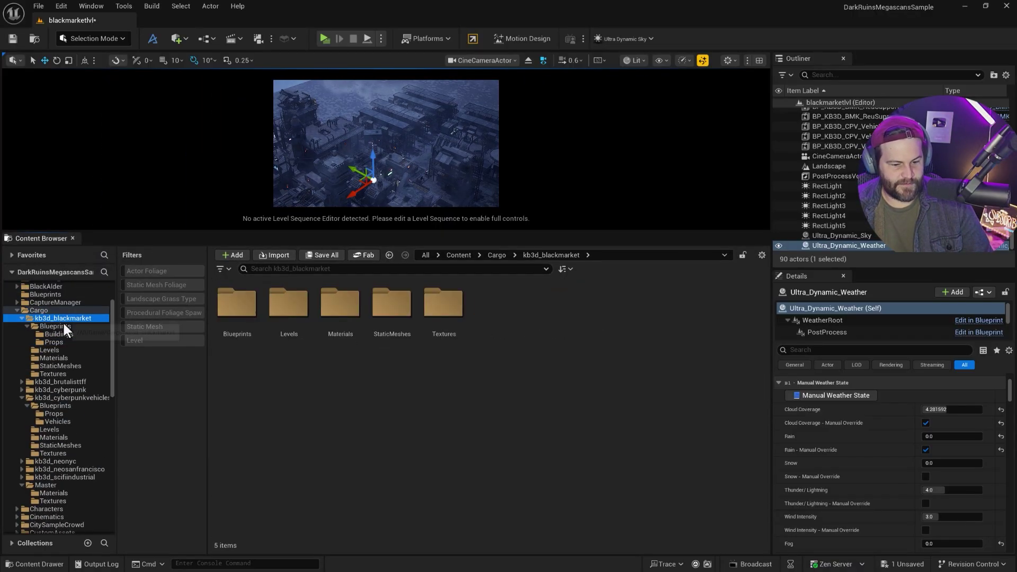
double_click(377, 315)
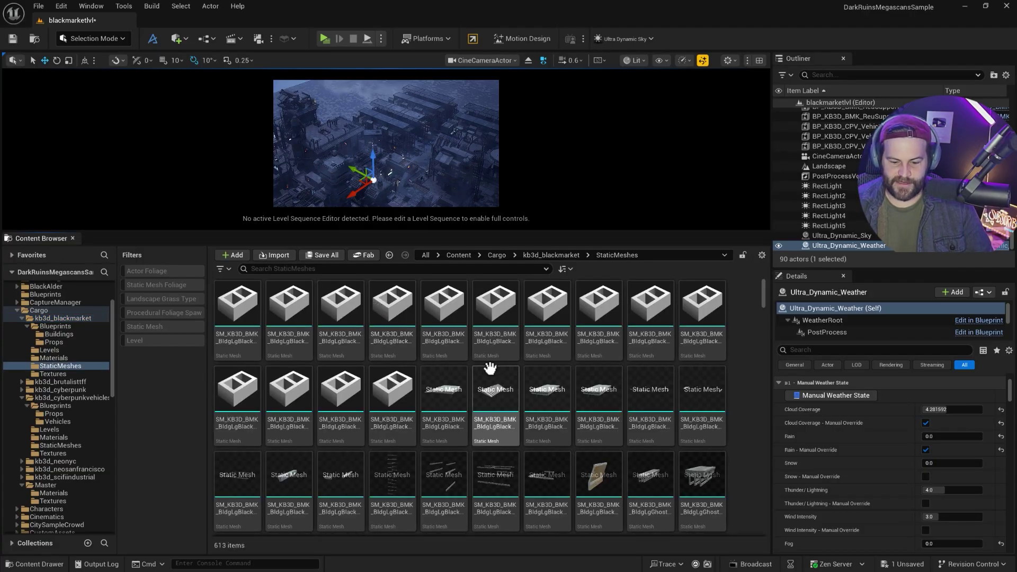
- Look through the Black Market static meshes and open the kit's Materials folder
scroll(597, 370, down, 3)
scroll(657, 398, down, 2)
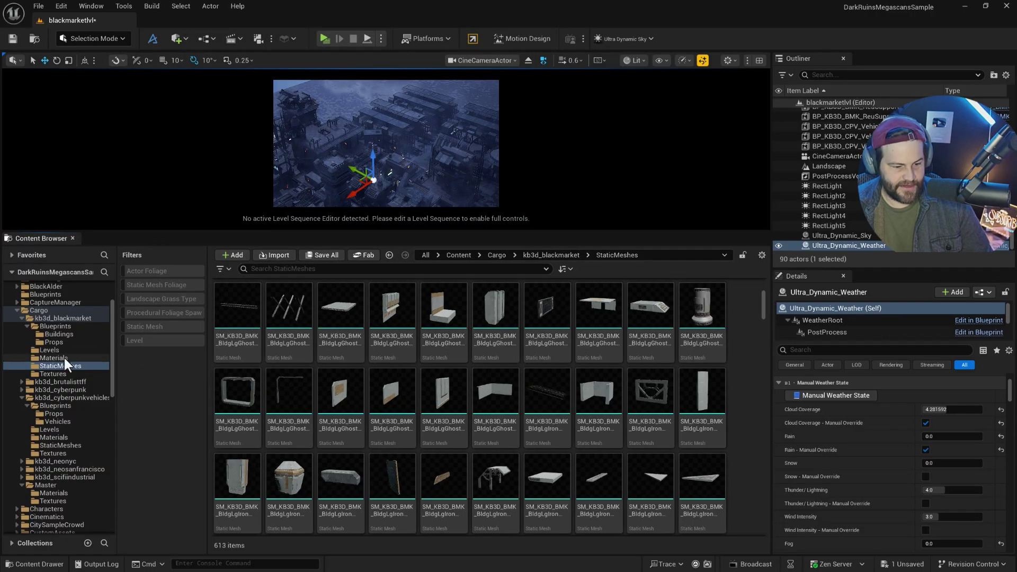
click(53, 358)
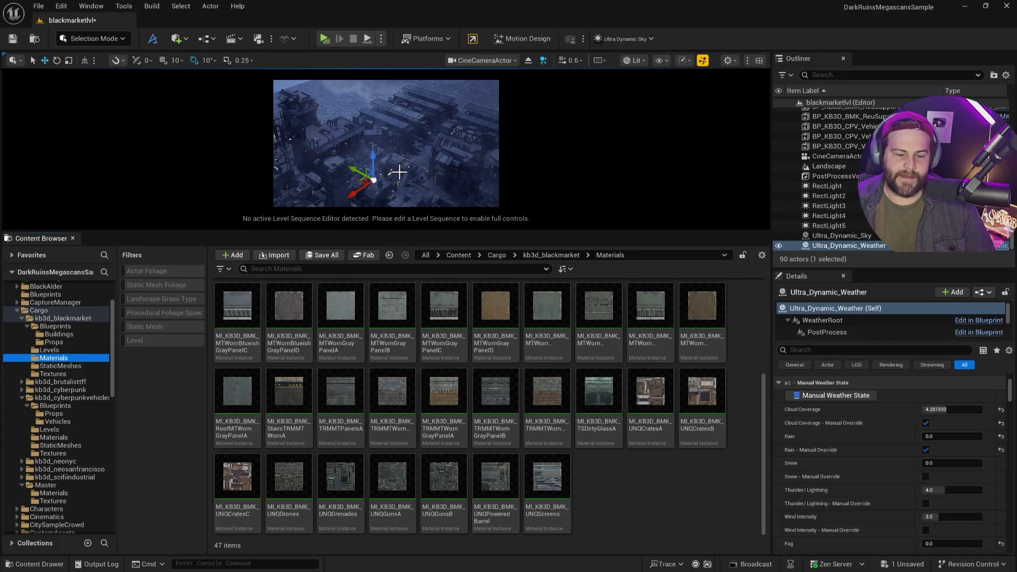
- Enlarge the viewport above the Content Browser and fly the camera down to the tiled ground of the scene
drag(419, 231, 426, 305)
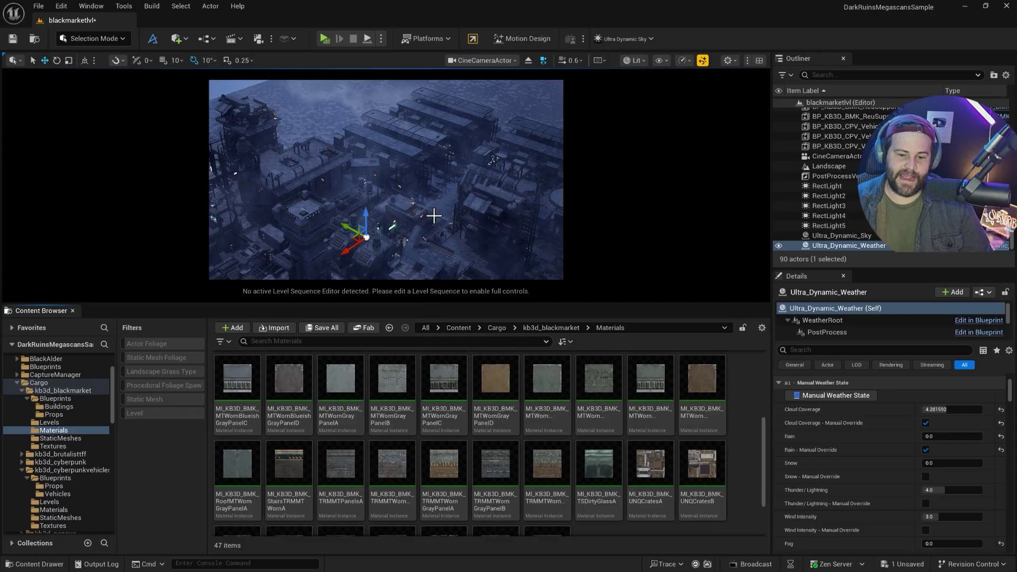
mouse_move(435, 215)
right_down()
mouse_move(535, 259)
mouse_move(509, 227)
mouse_move(477, 143)
mouse_move(454, 212)
mouse_move(461, 111)
mouse_move(461, 222)
mouse_move(429, 201)
mouse_move(426, 165)
mouse_move(466, 212)
mouse_move(480, 265)
mouse_move(453, 201)
mouse_move(432, 216)
right_up()
scroll(434, 215, up, 1)
scroll(435, 215, down, 1)
scroll(435, 216, down, 1)
scroll(434, 215, down, 7)
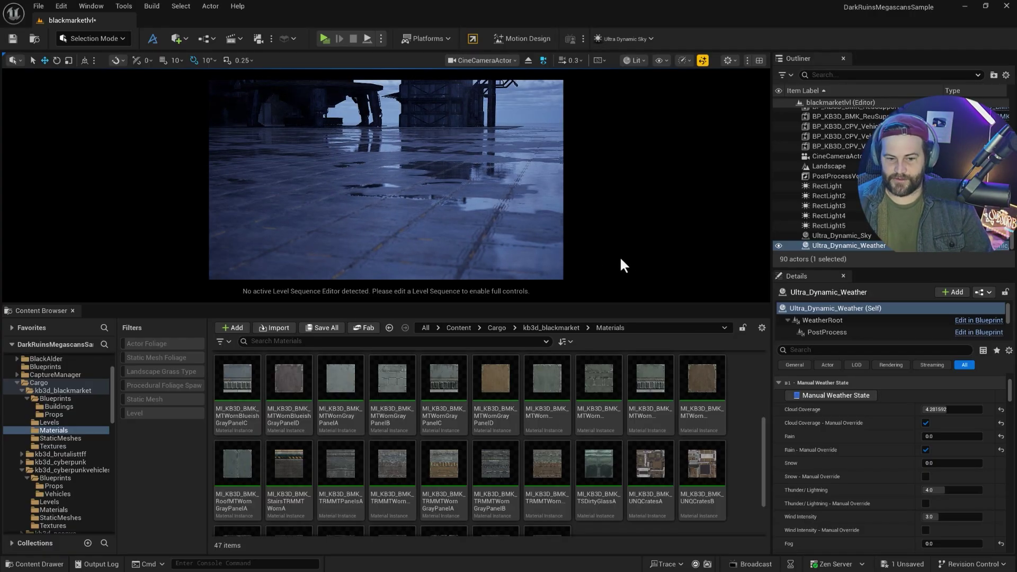
- Examine the wet floor tiles up close, and fly back to an overhead view of the market buildings
key(s)
right_drag(621, 259, 547, 314)
scroll(621, 259, up, 3)
key(w)
scroll(621, 259, up, 1)
key(w)
scroll(621, 259, up, 1)
key(w)
key(w)
key(s)
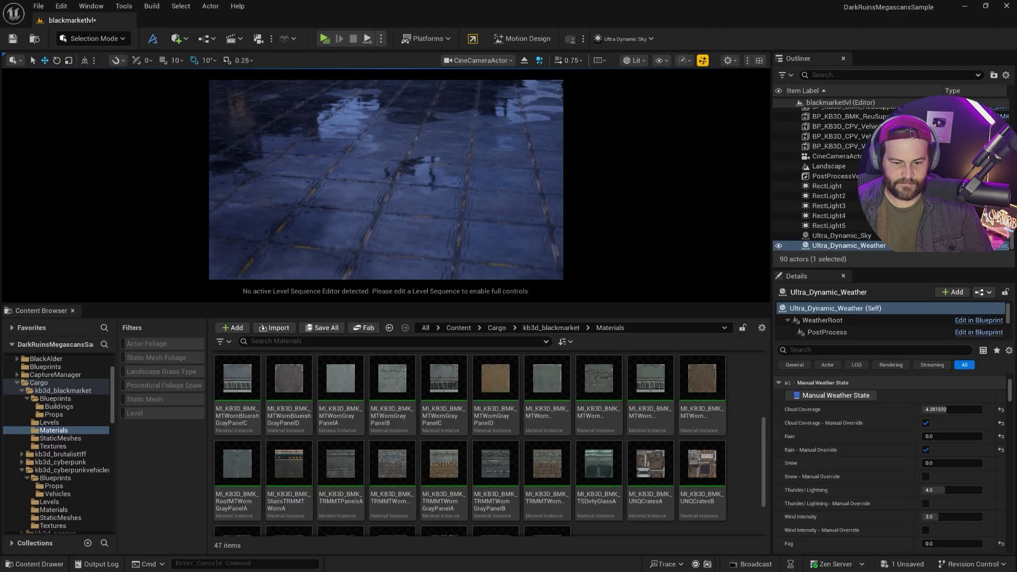
mouse_move(621, 260)
right_down()
mouse_move(599, 254)
mouse_move(610, 292)
mouse_move(641, 287)
mouse_move(621, 260)
right_up()
key(s)
scroll(621, 259, up, 1)
key(w)
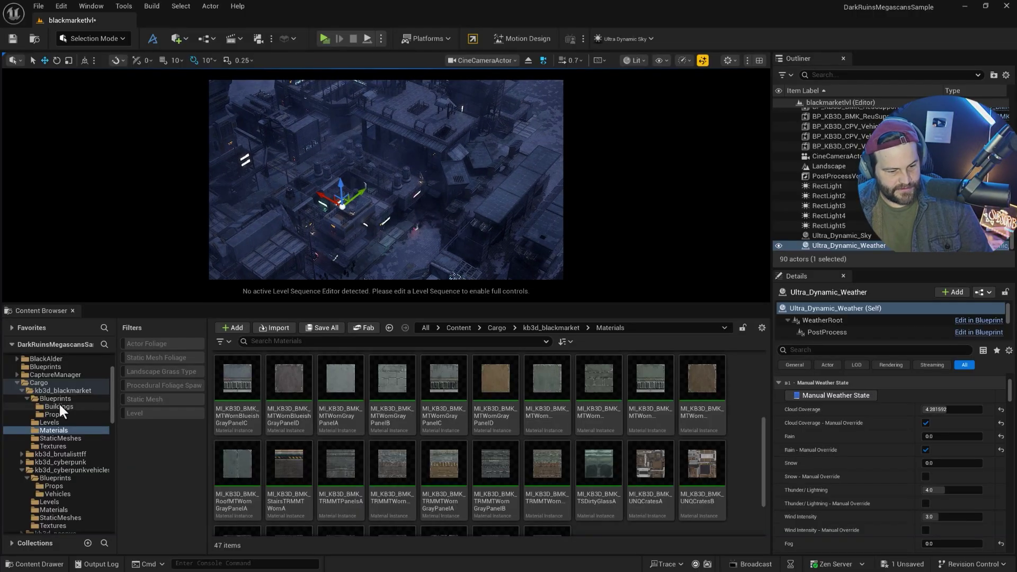
- Open the kit's Buildings blueprints folder and view the BldgLgBlackMarketCitadel_A blueprint
click(59, 402)
double_click(237, 379)
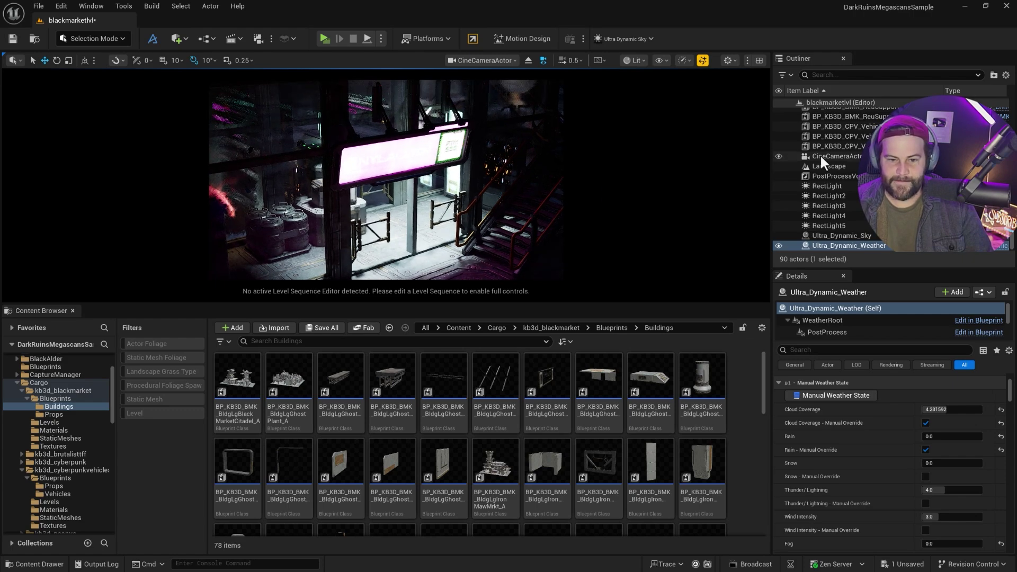
- Select the CineCameraActor, bring up its lens and focus settings, and reframe the shot of the neon sign and staircase
click(821, 155)
scroll(859, 456, down, 5)
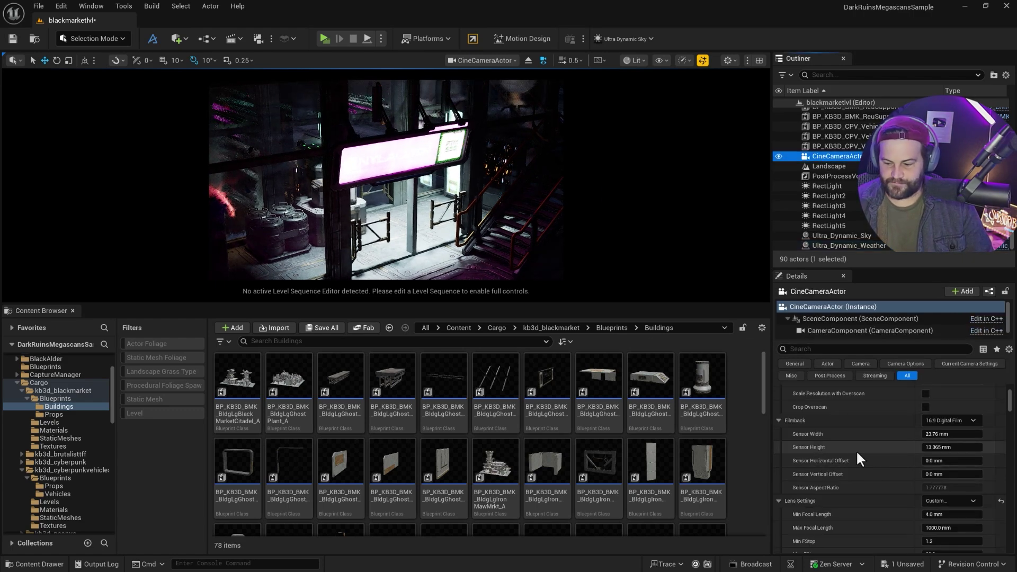
mouse_move(423, 191)
right_down()
mouse_move(400, 153)
mouse_move(379, 145)
mouse_move(360, 199)
mouse_move(374, 209)
mouse_move(373, 194)
mouse_move(405, 192)
right_up()
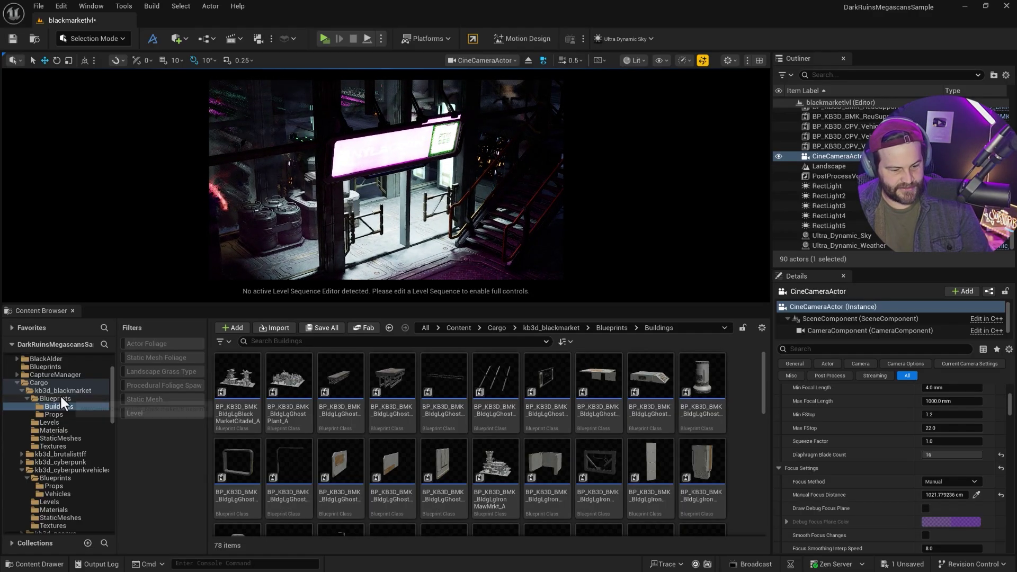
- Look through the remaining building blueprints and the kit's Props blueprints, including the hanging screens, columns, doors and floors
scroll(424, 423, down, 3)
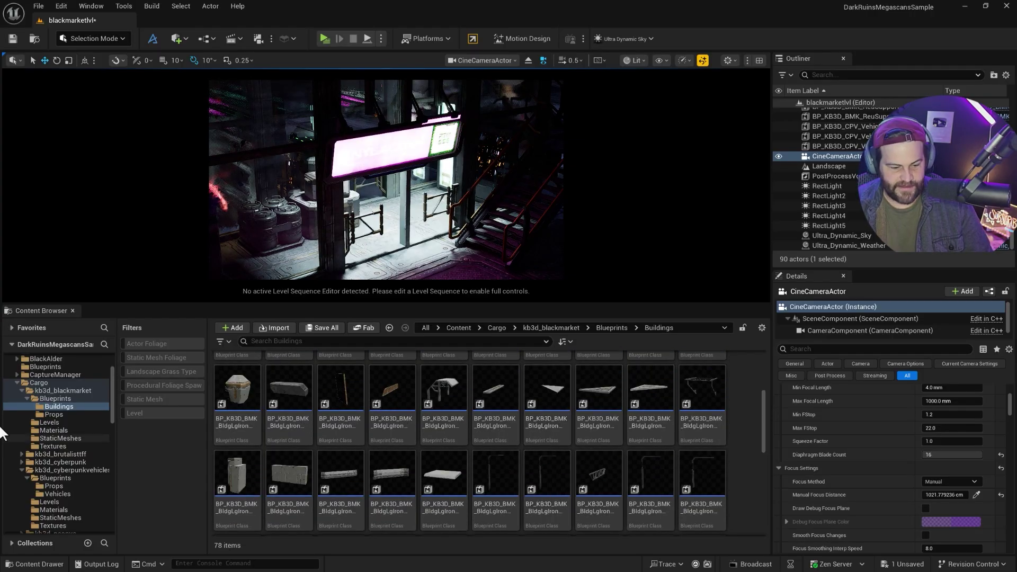
click(51, 414)
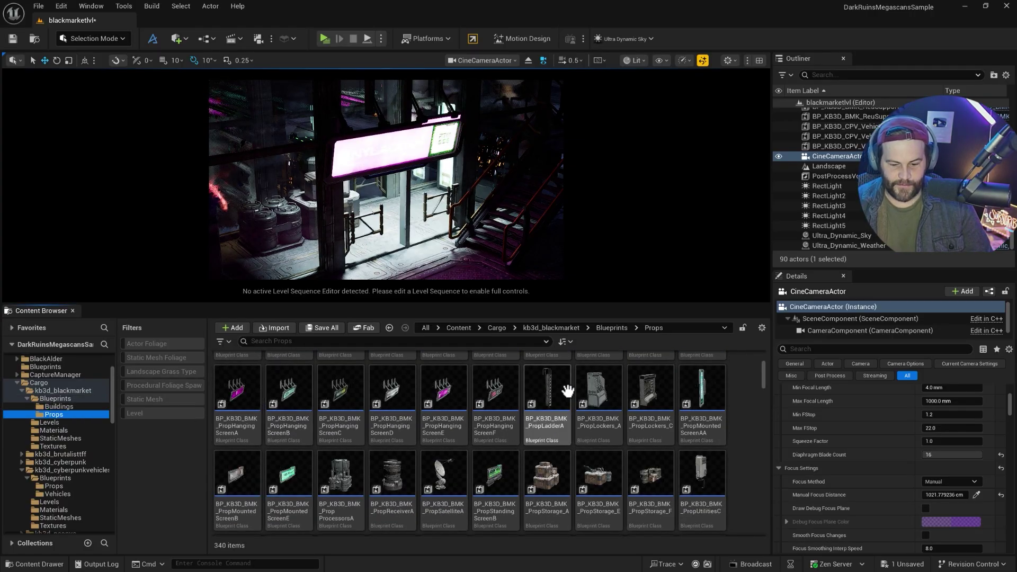
scroll(477, 392, down, 2)
scroll(529, 448, down, 10)
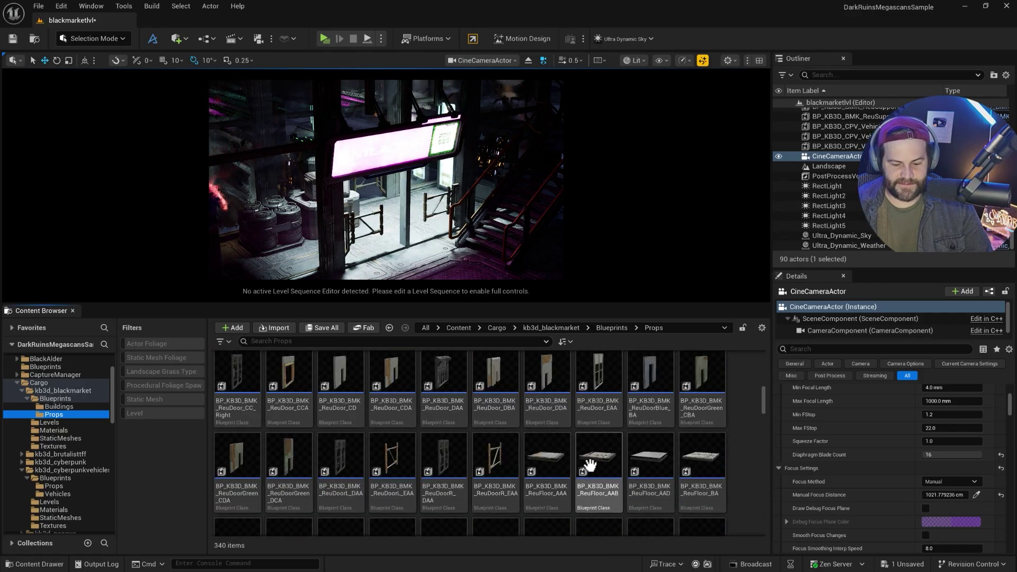
scroll(598, 472, down, 1)
scroll(599, 472, up, 5)
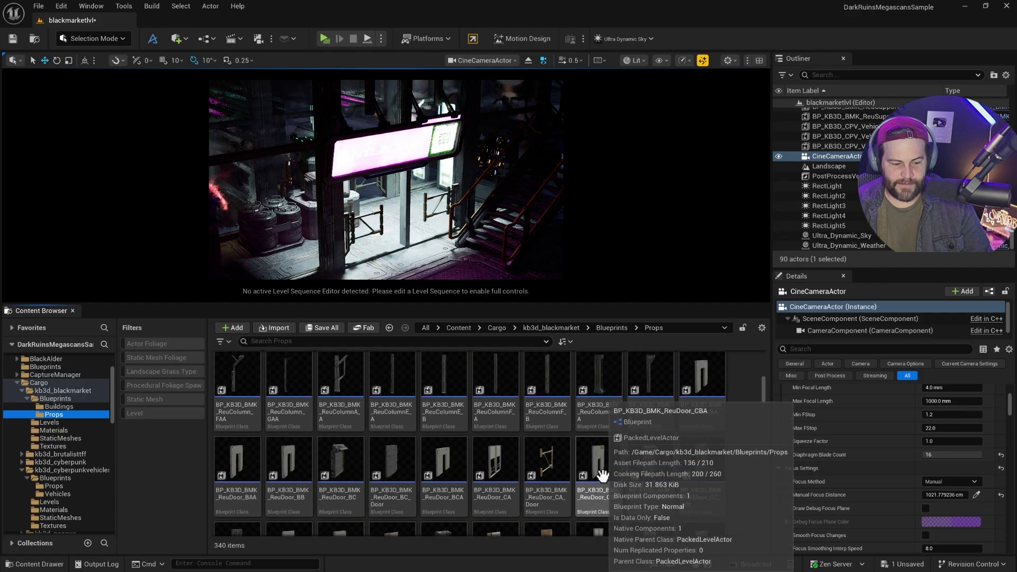
- Switch to Cargo and open the Black Market kit among the world kits
key(super)
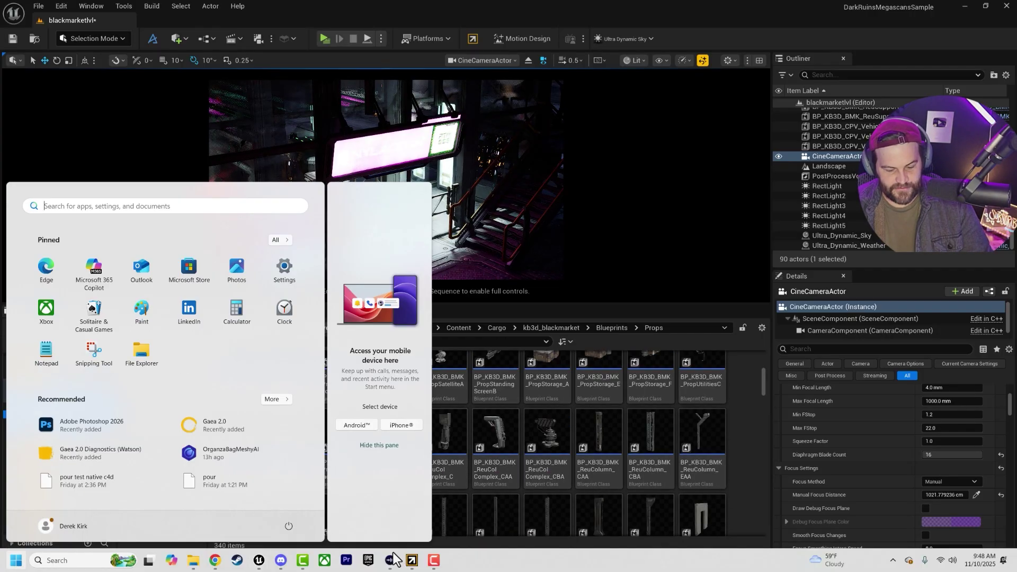
click(413, 563)
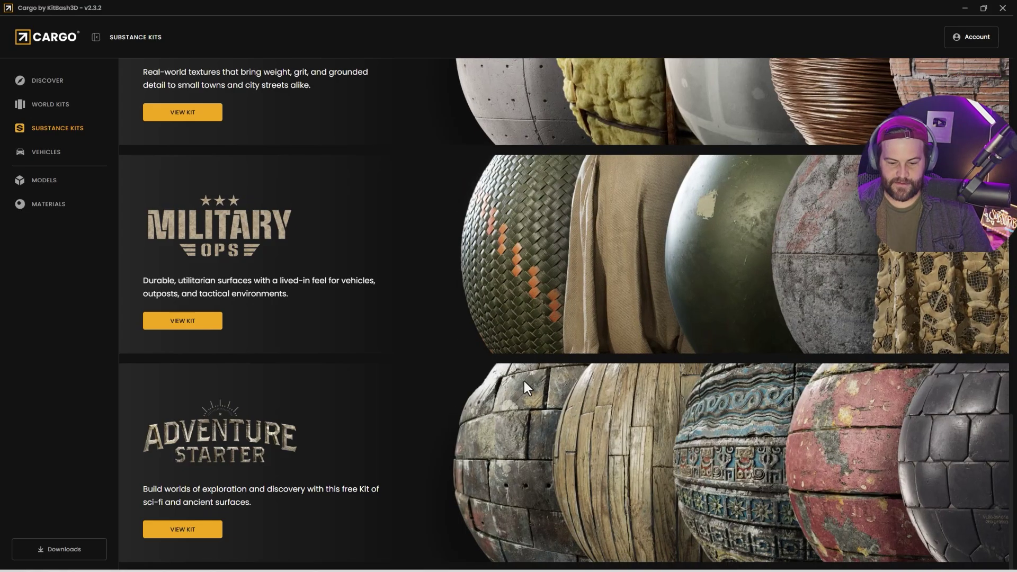
click(43, 102)
click(220, 211)
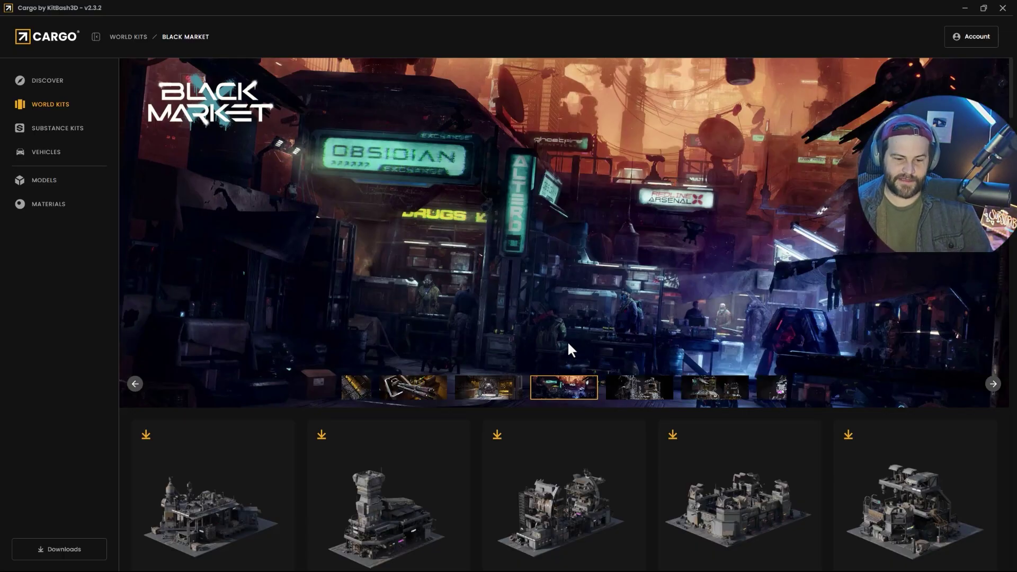
- Browse the Black Market buildings and view the asset details of the Shadow Bazaar and the Fuel Store
scroll(568, 326, down, 2)
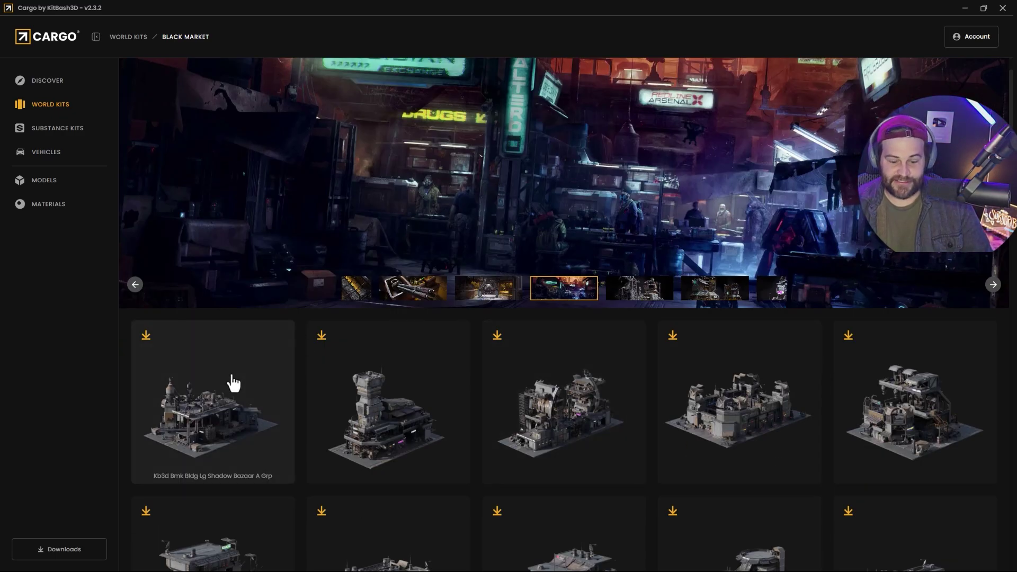
scroll(552, 359, down, 4)
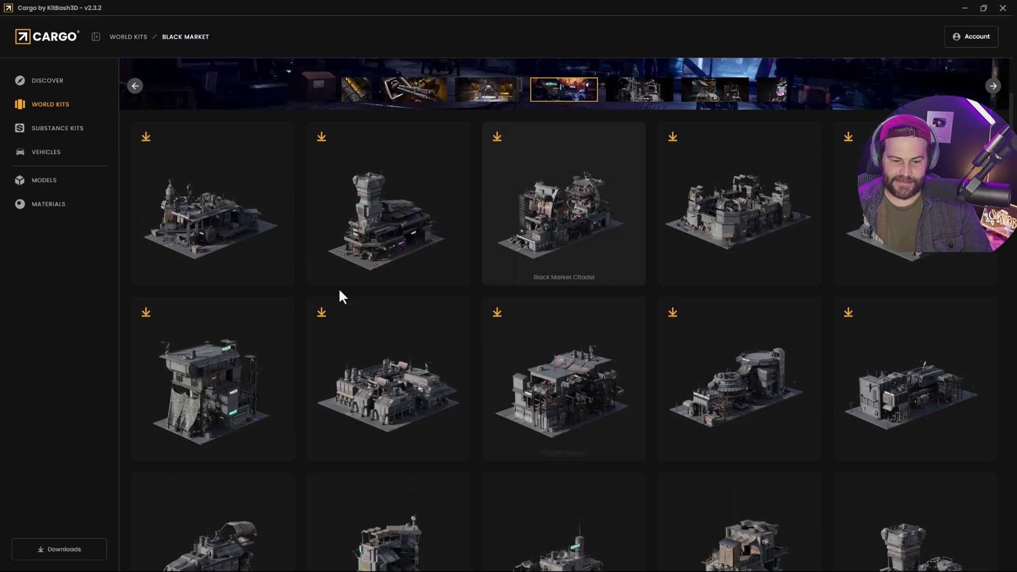
click(238, 238)
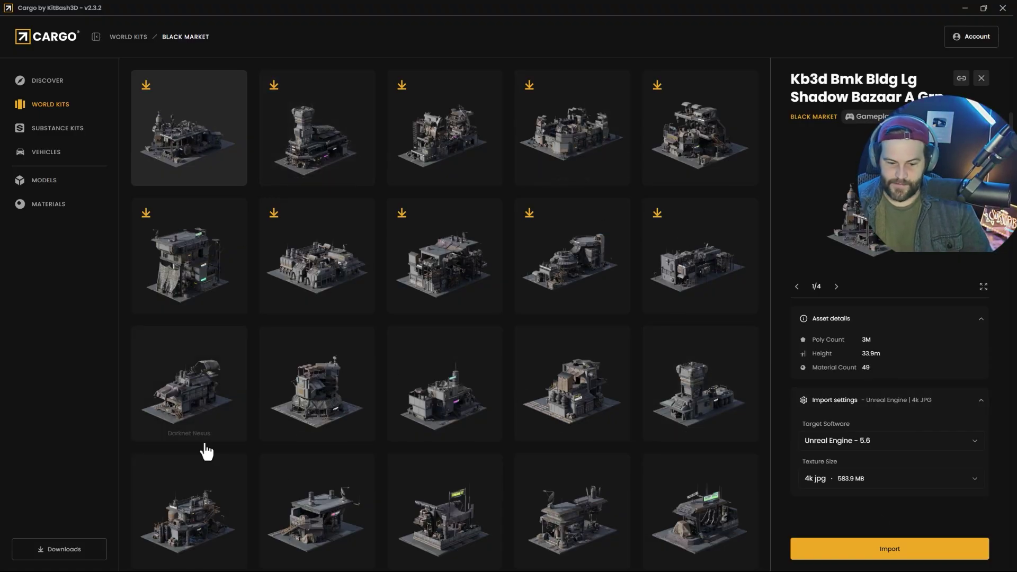
click(682, 415)
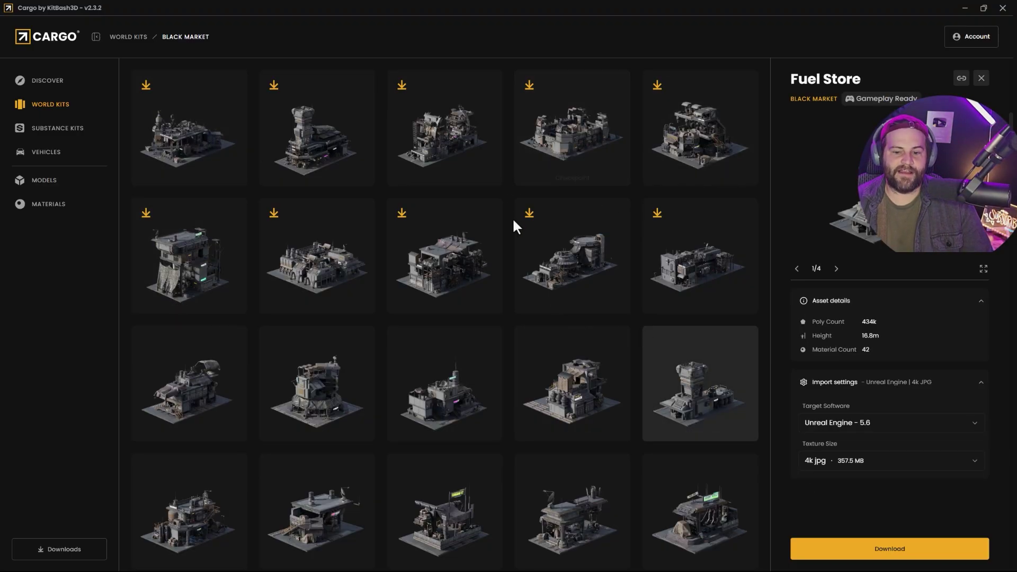
scroll(513, 217, up, 2)
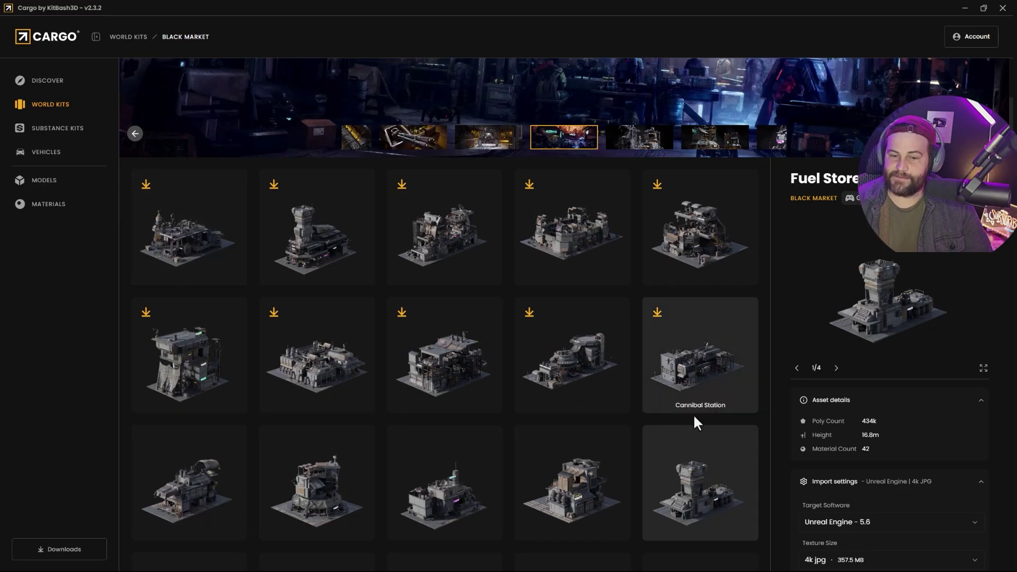
scroll(694, 414, down, 4)
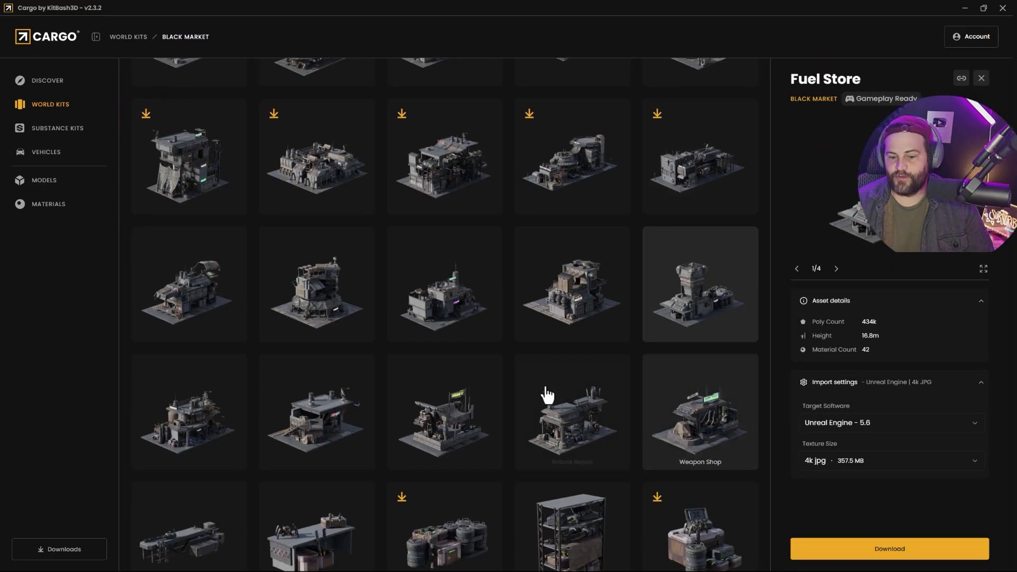
- Return to Unreal Editor, move the camera close to the storage crate and focus it on the crate's surface
click(966, 9)
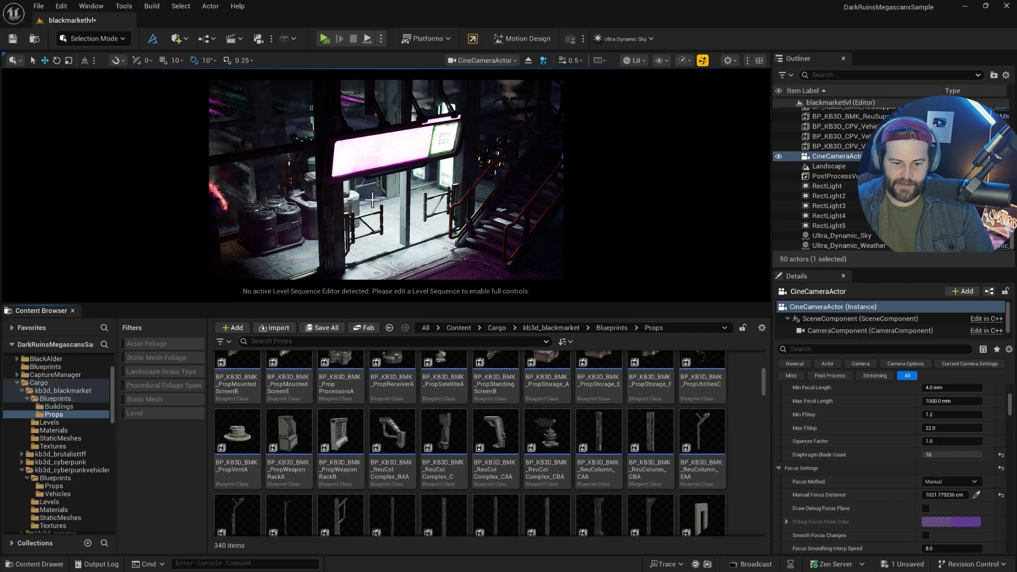
mouse_move(387, 185)
right_down()
mouse_move(360, 170)
mouse_move(380, 192)
mouse_move(365, 191)
mouse_move(389, 197)
mouse_move(397, 164)
mouse_move(384, 183)
mouse_move(389, 198)
right_up()
scroll(385, 183, down, 2)
mouse_move(277, 194)
right_down()
mouse_move(251, 203)
mouse_move(258, 197)
right_up()
scroll(257, 201, down, 1)
middle_click(423, 182)
right_drag(422, 183, 459, 186)
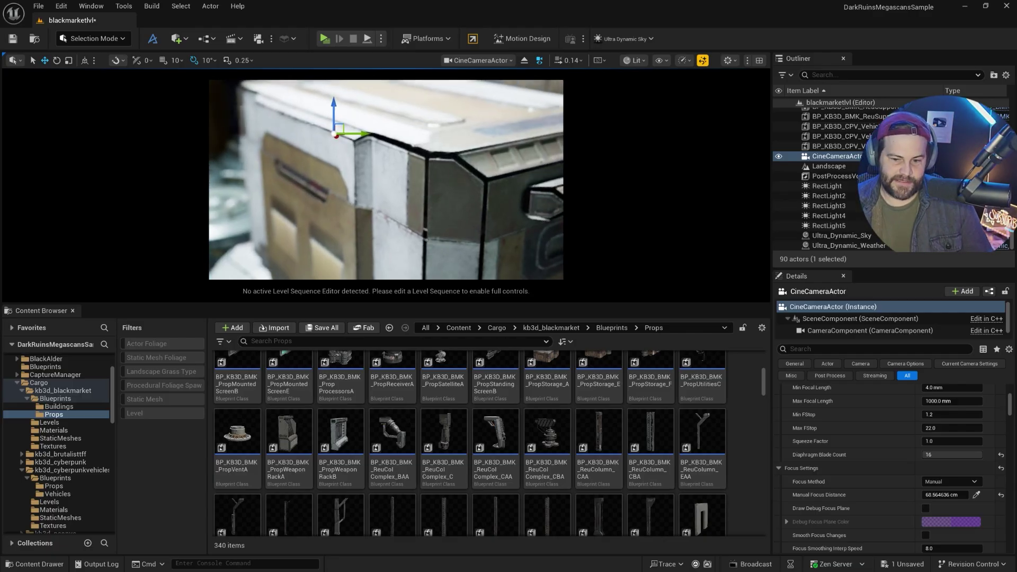
- Select the BP_KB3D_BMK_PropStorage_A crate stack and open its blueprint in a maximised editor window
click(448, 173)
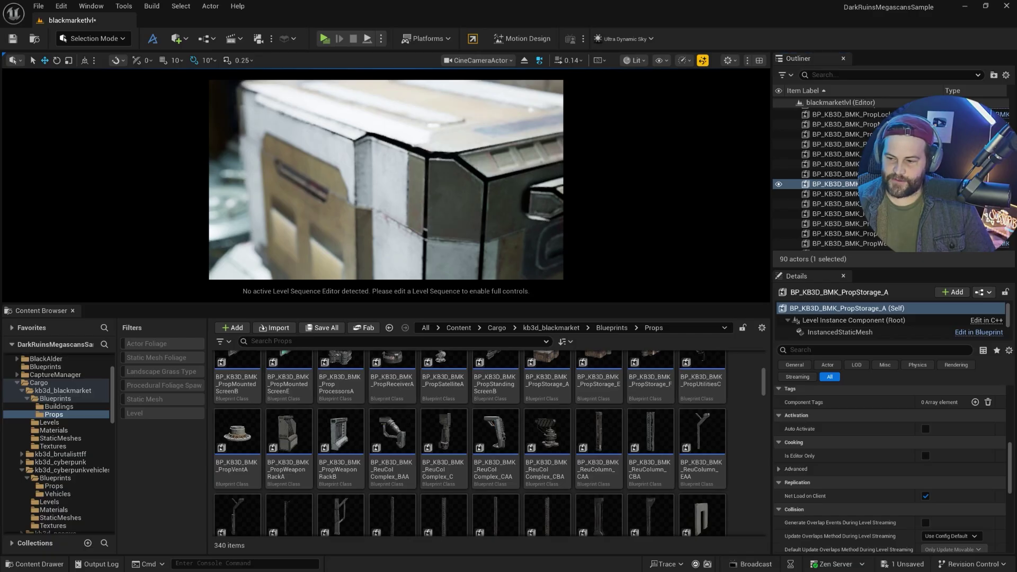
drag(1016, 321, 480, 141)
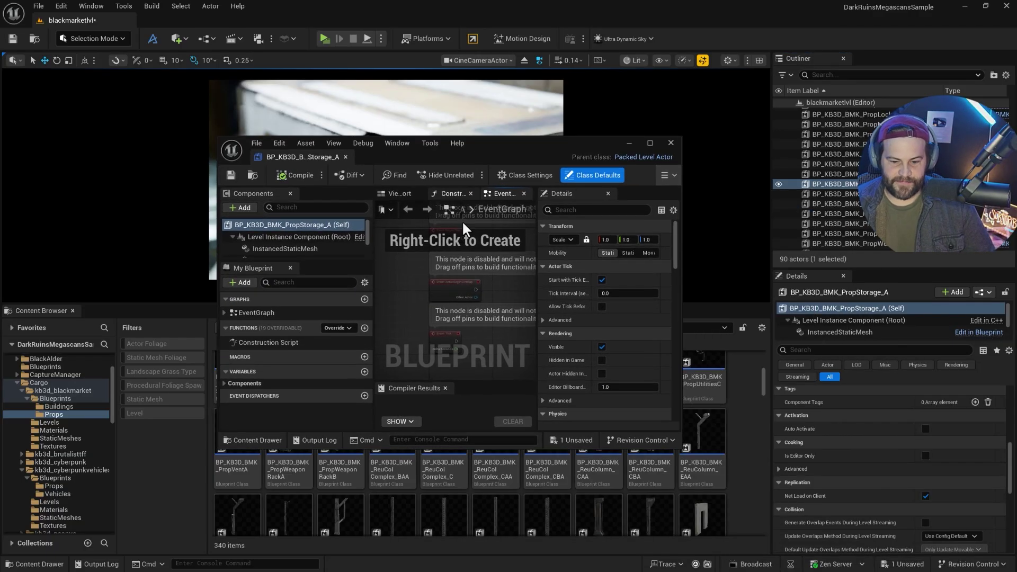
click(652, 144)
- Inspect the blueprint's first InstancedStaticMesh component and locate its SM_KB3D_BMK_PropCrateA mesh in the Content Browser
click(75, 111)
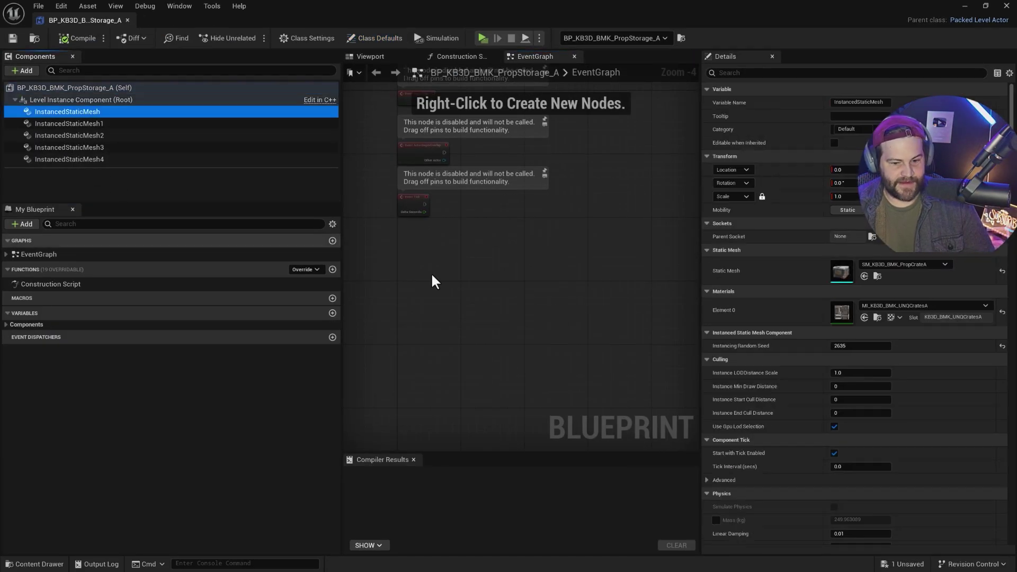
double_click(46, 112)
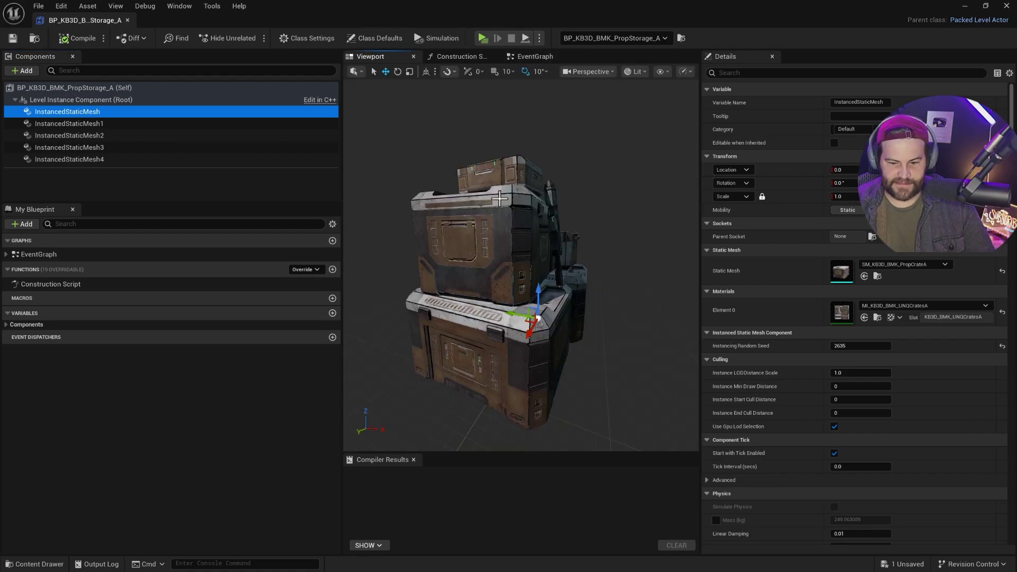
click(541, 212)
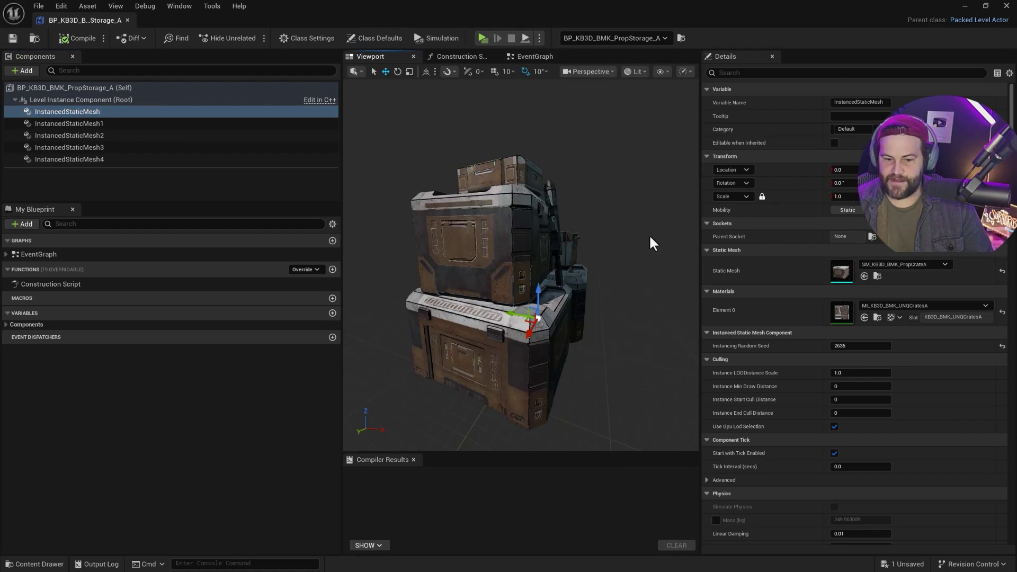
click(879, 276)
click(965, 6)
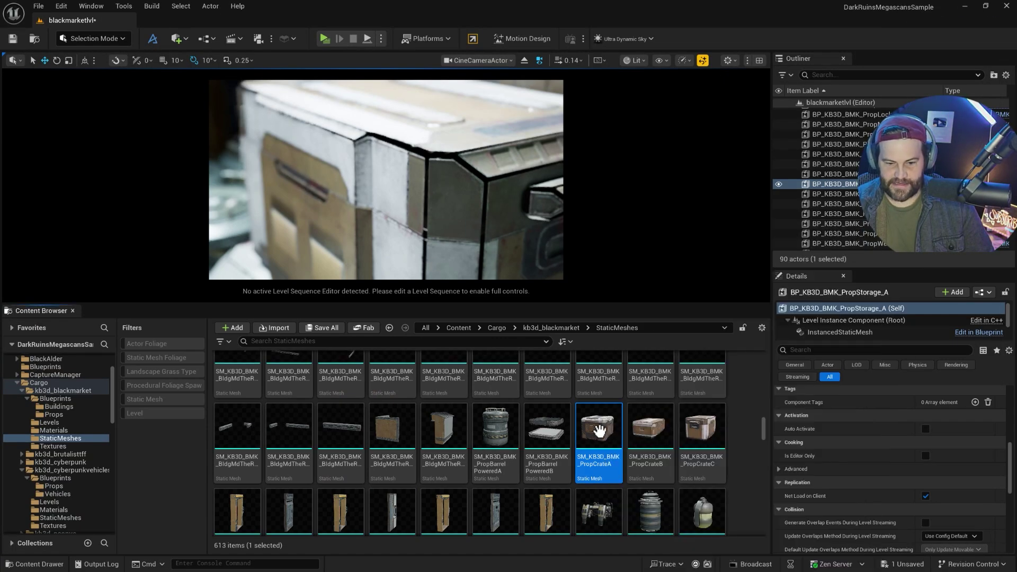
- Place the SM_KB3D_BMK_PropCrateA static mesh in the level and turn the camera towards the crate
double_click(600, 430)
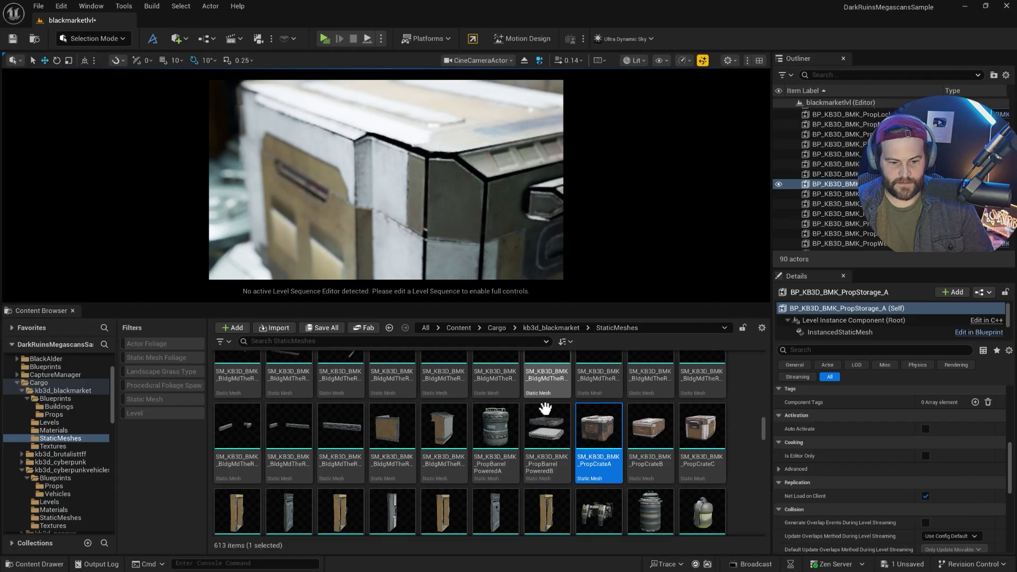
drag(599, 430, 433, 237)
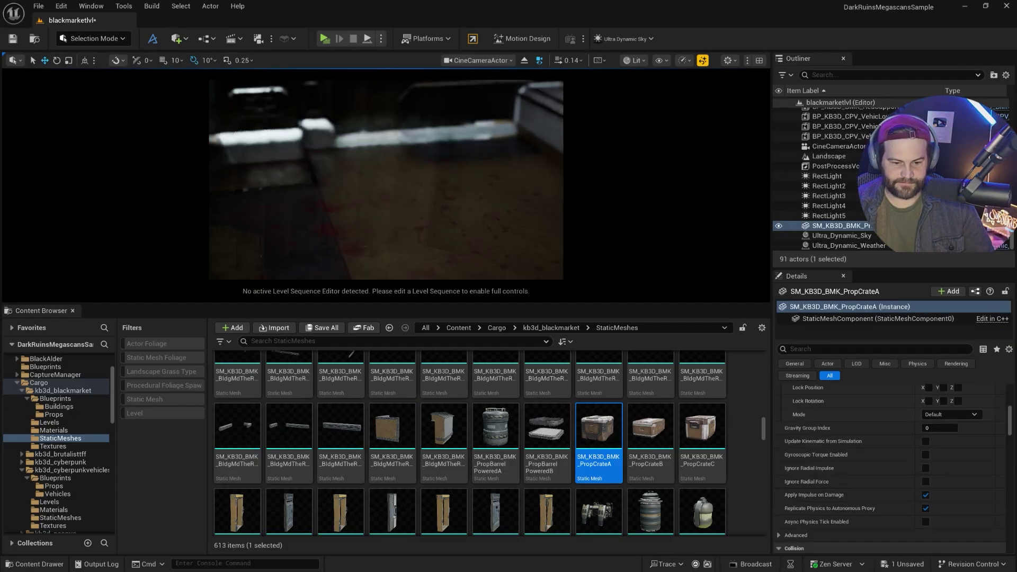
right_drag(433, 236, 404, 227)
- In Modeling mode, edit the placed crate's normals with Fix Inconsistent Normals enabled and Split Normal Method set to Per Vertex, and accept
click(79, 39)
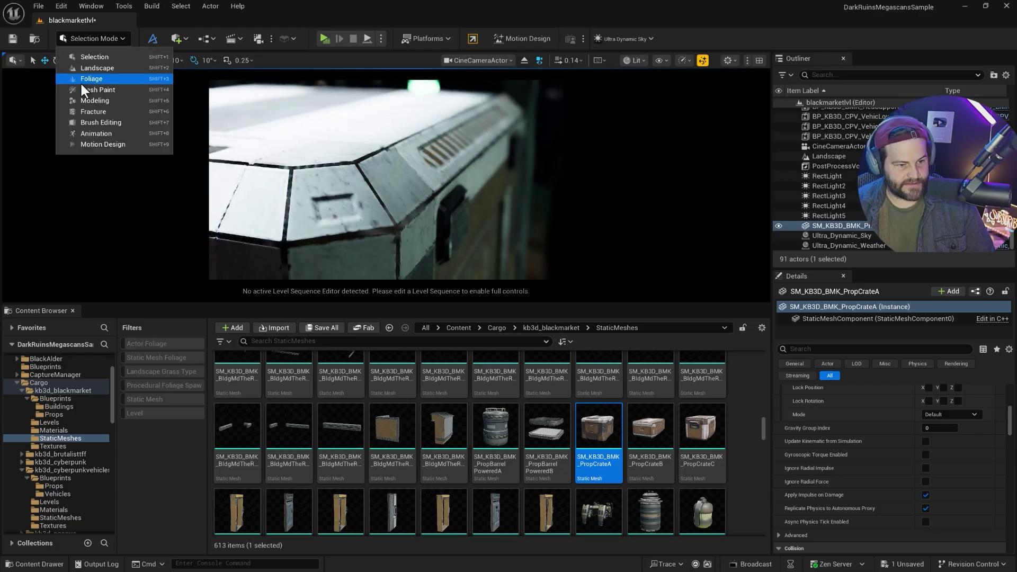
key(Escape)
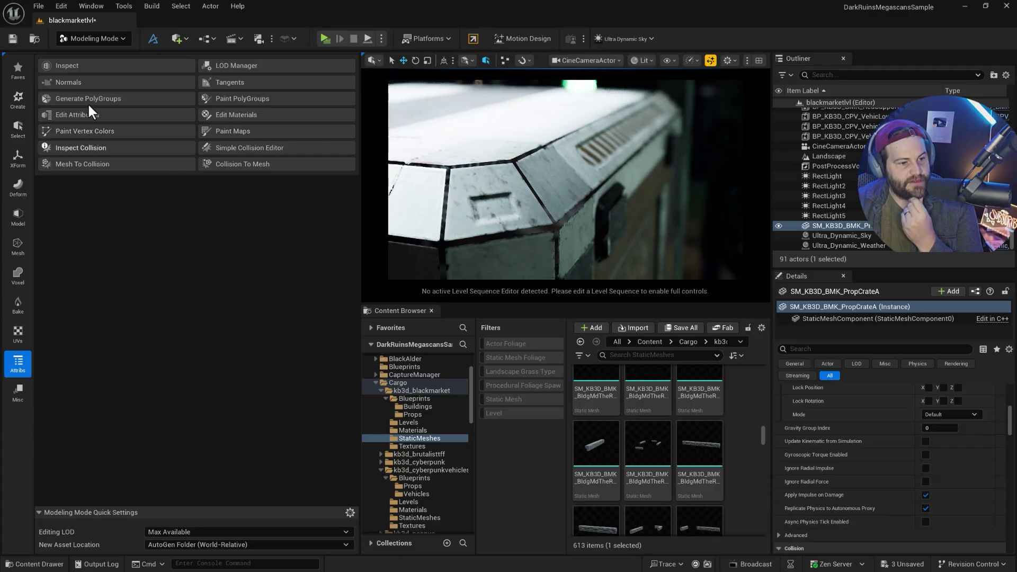
click(73, 84)
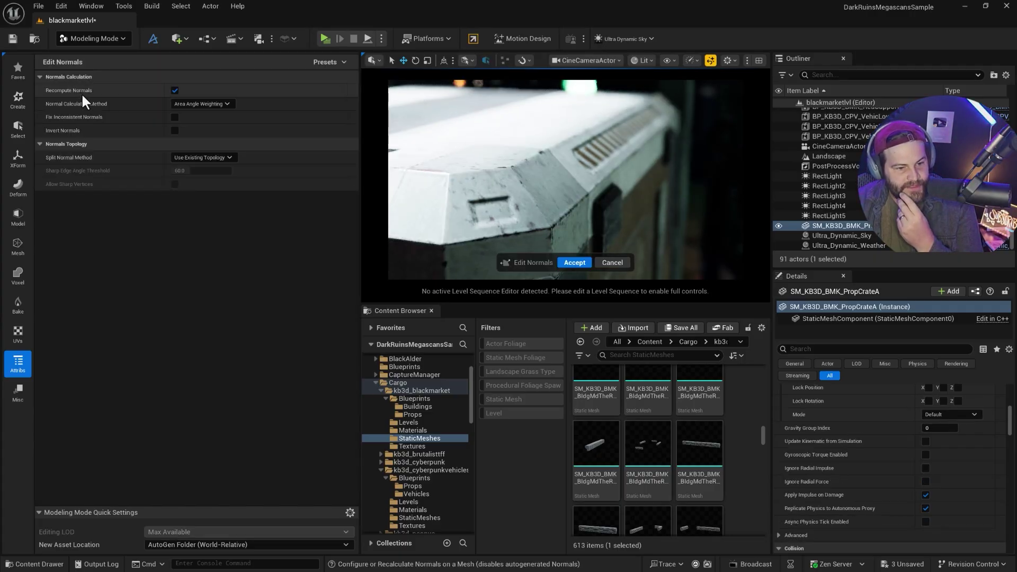
click(202, 104)
click(227, 105)
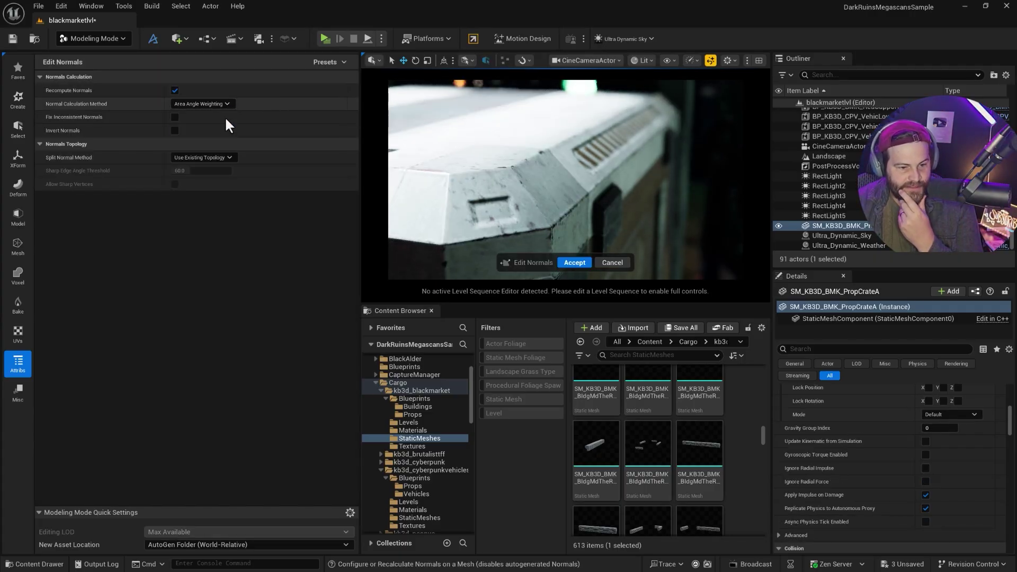
click(172, 117)
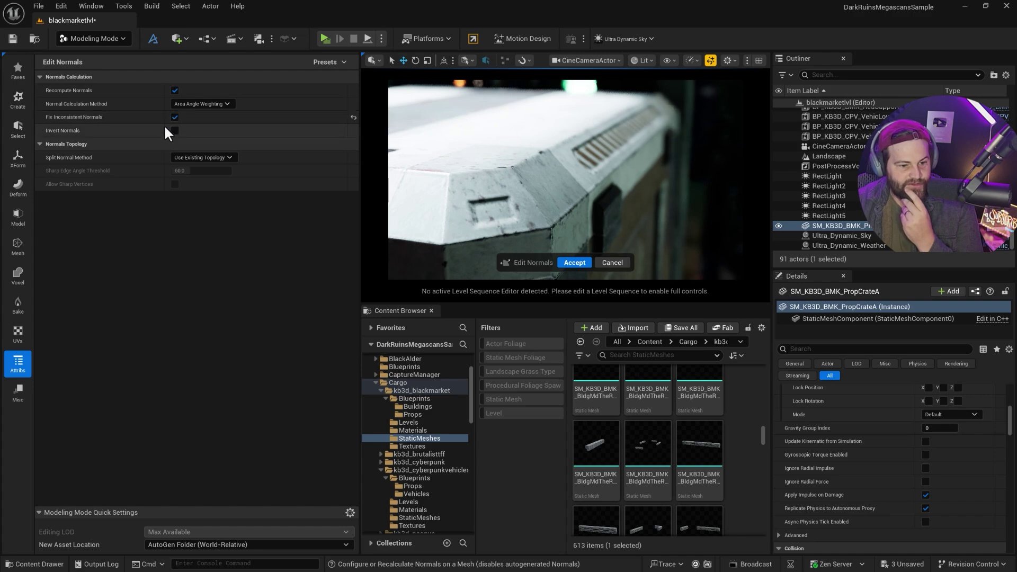
click(228, 158)
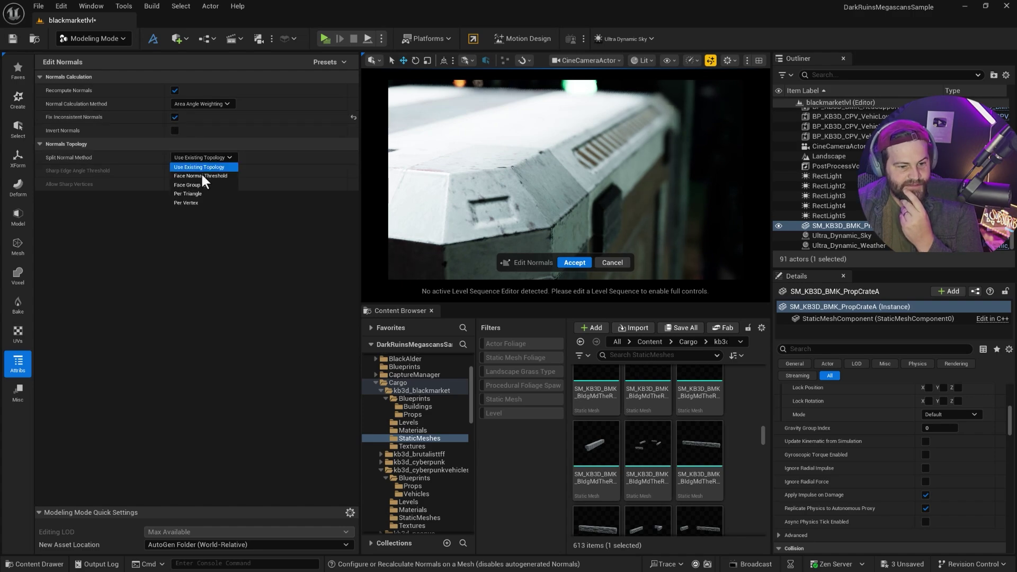
click(192, 203)
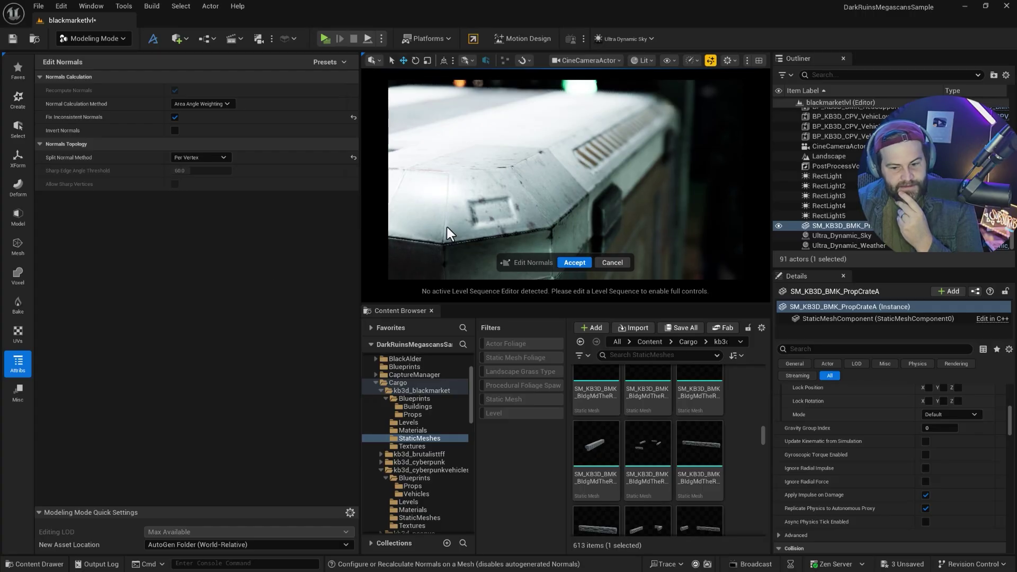
click(571, 262)
- Delete the placed SM_KB3D_BMK_PropCrateA instance from the level and move the camera around the original crates
right_drag(545, 220, 524, 227)
key(Delete)
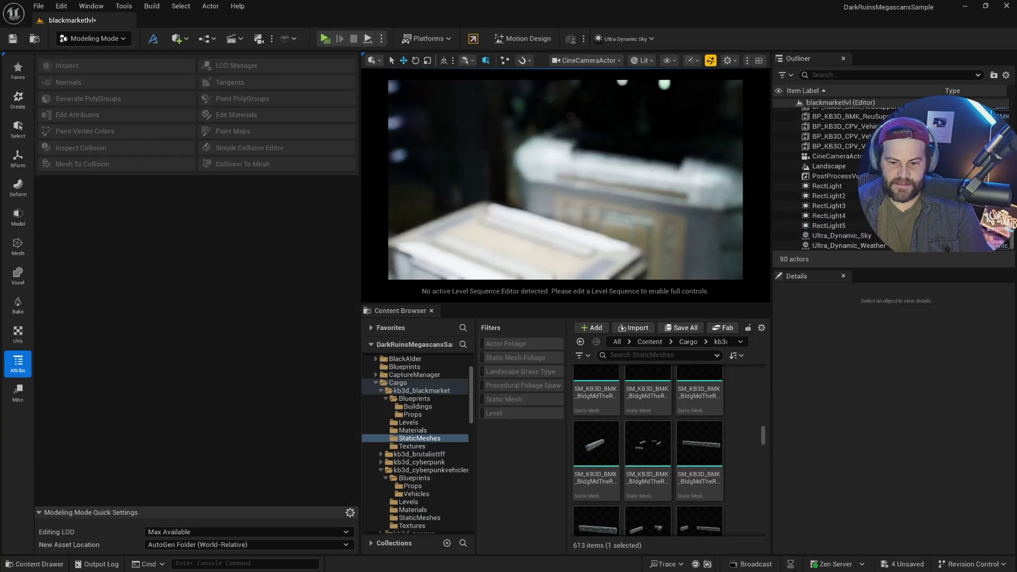
mouse_move(524, 227)
right_down()
mouse_move(510, 231)
mouse_move(528, 245)
mouse_move(504, 229)
right_up()
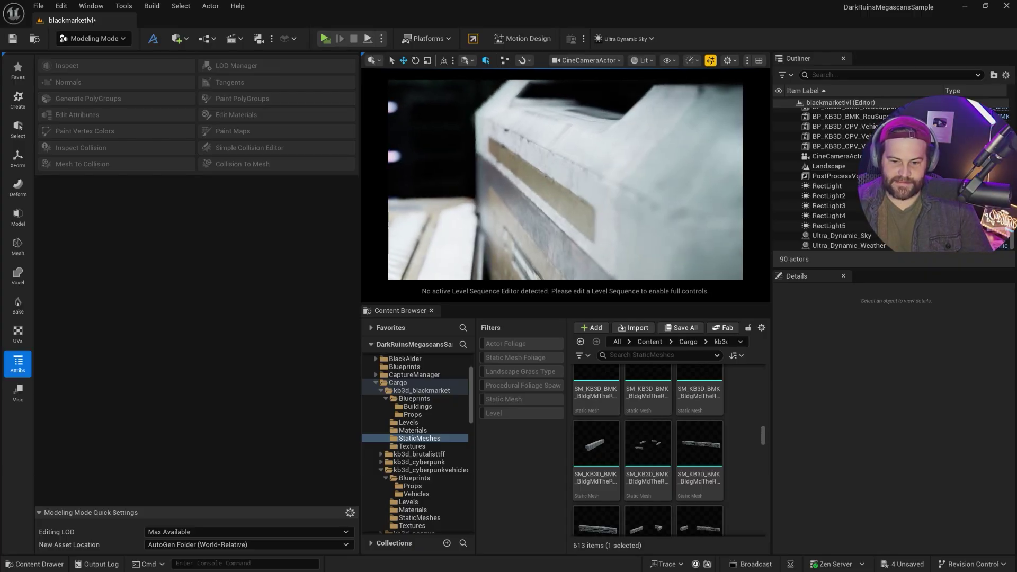
right_drag(619, 196, 631, 187)
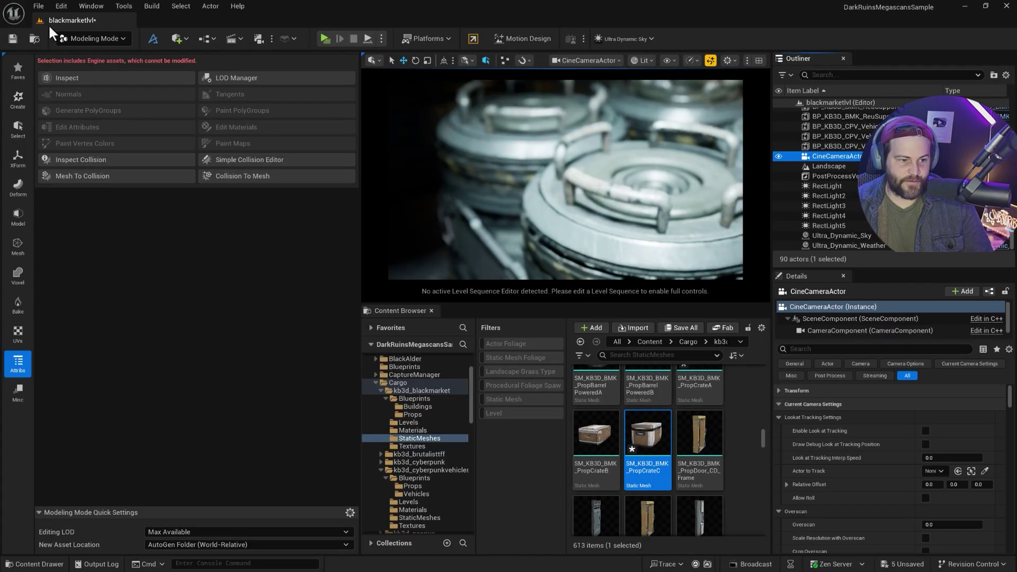
- Return to Selection mode and set the CineCameraActor's manual focus distance to about 94.46 cm for the barrels
click(93, 38)
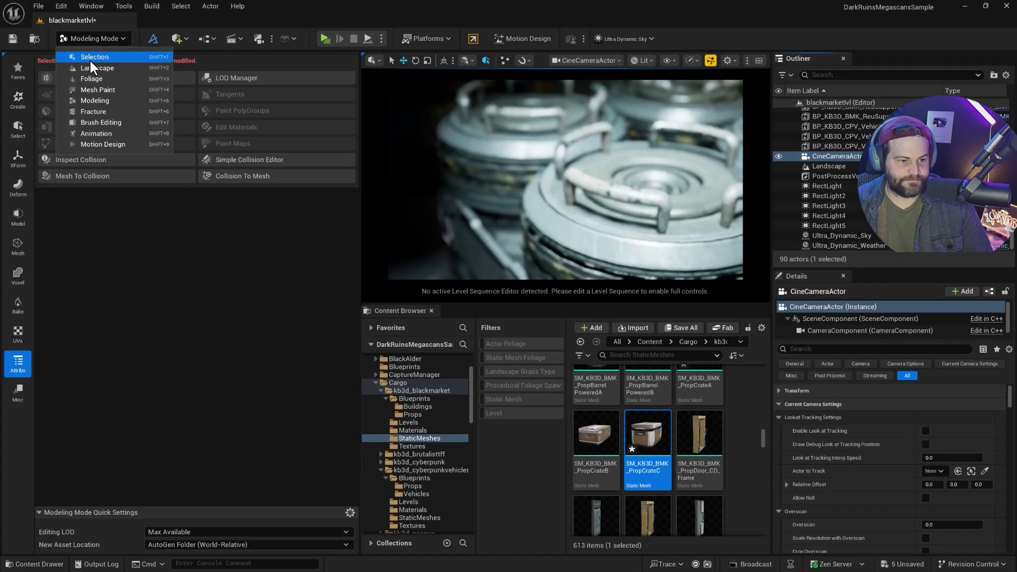
click(91, 59)
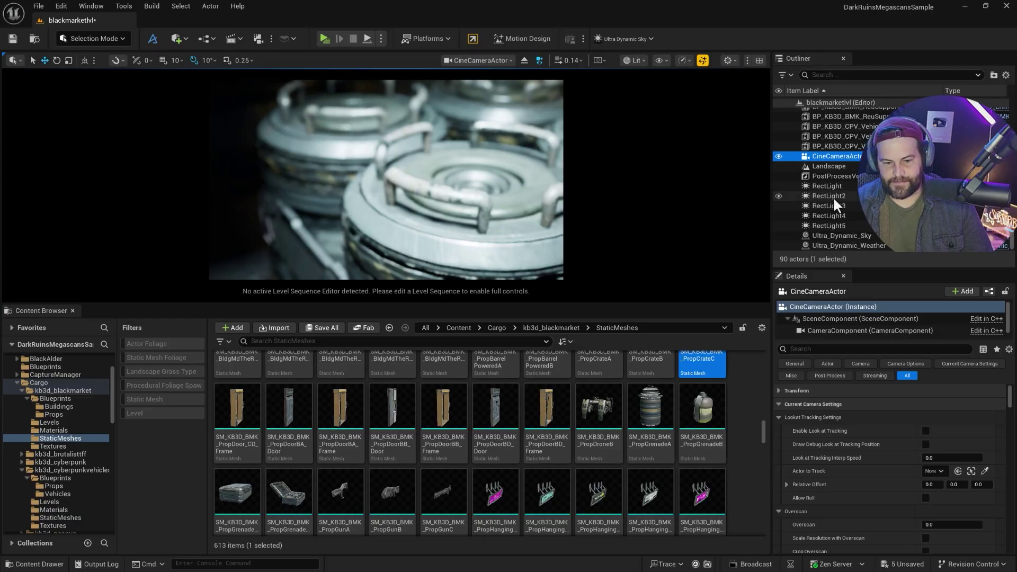
scroll(879, 448, down, 8)
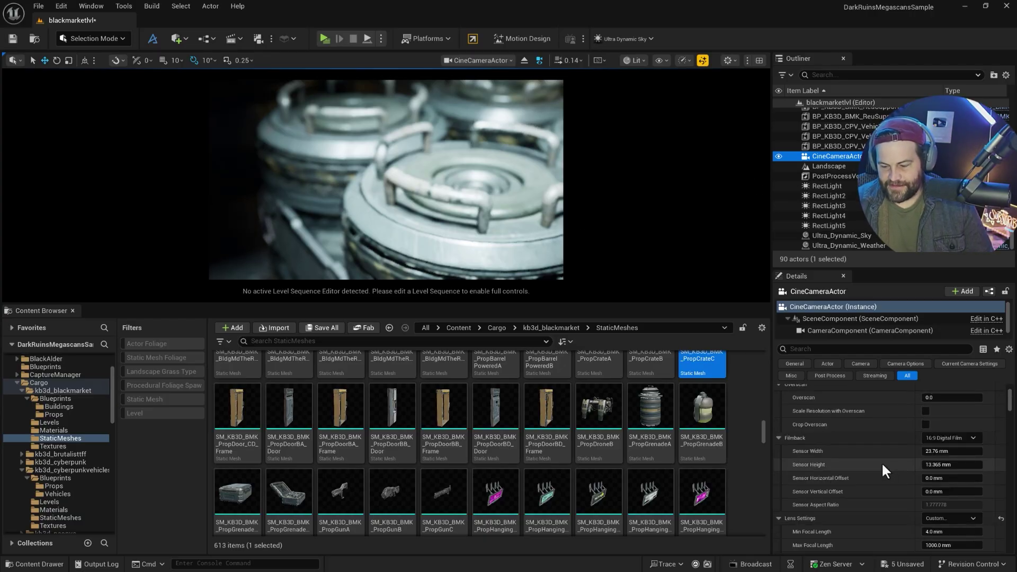
scroll(880, 461, down, 5)
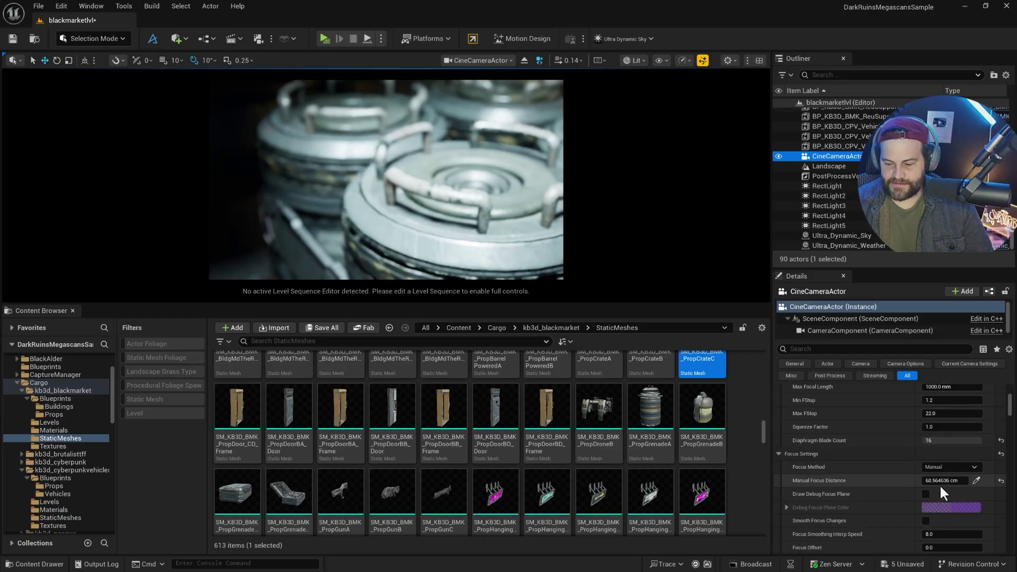
drag(941, 481, 956, 480)
mouse_move(519, 212)
right_down()
mouse_move(512, 273)
mouse_move(434, 284)
mouse_move(512, 225)
right_up()
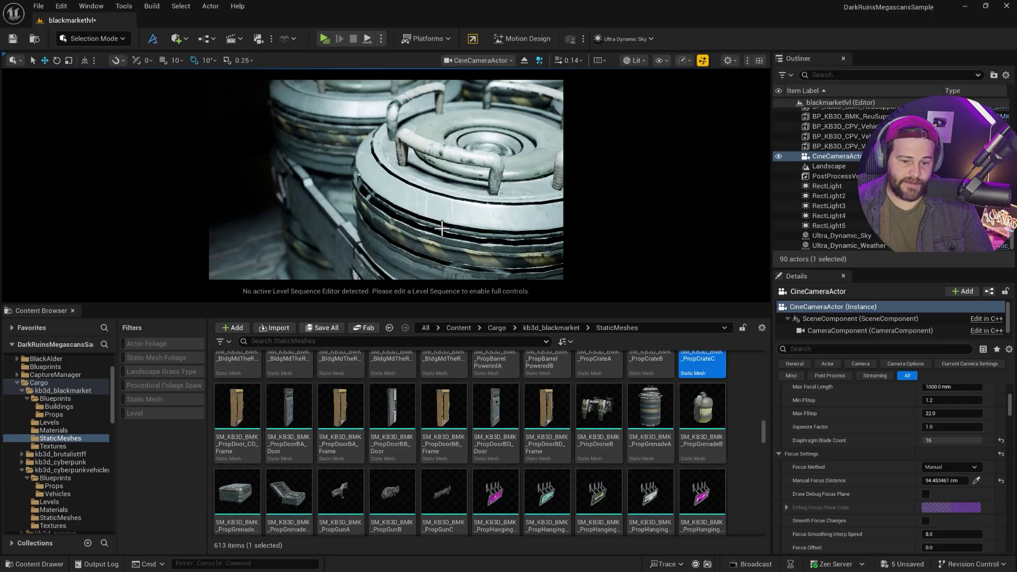
- Open the BP_KB3D_BMK_PropBarrelPoweredB blueprint, inspect its mesh components and locate SM_KB3D_BMK_PropBarrelPoweredA in the Content Browser
right_drag(442, 227, 437, 180)
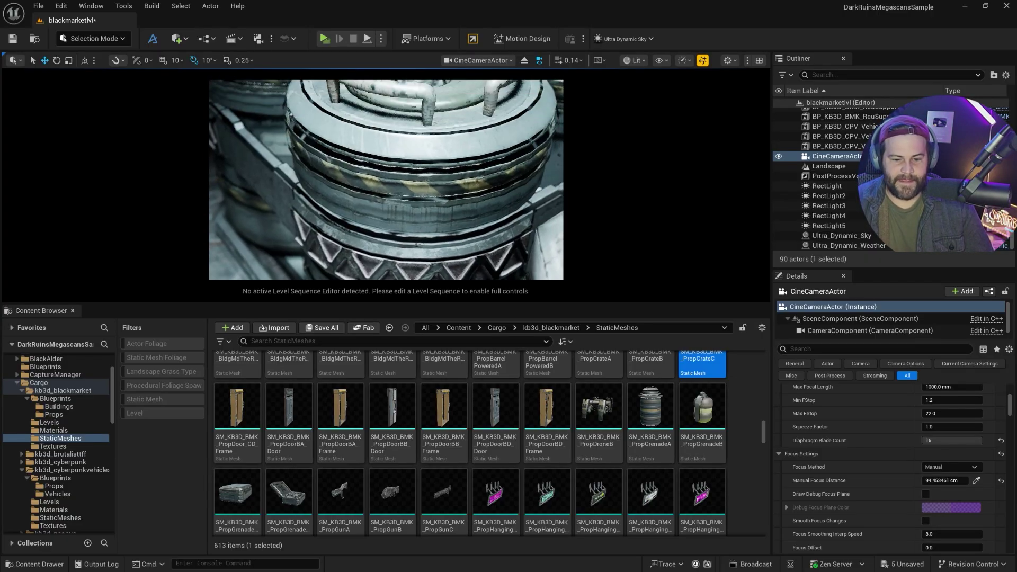
click(426, 204)
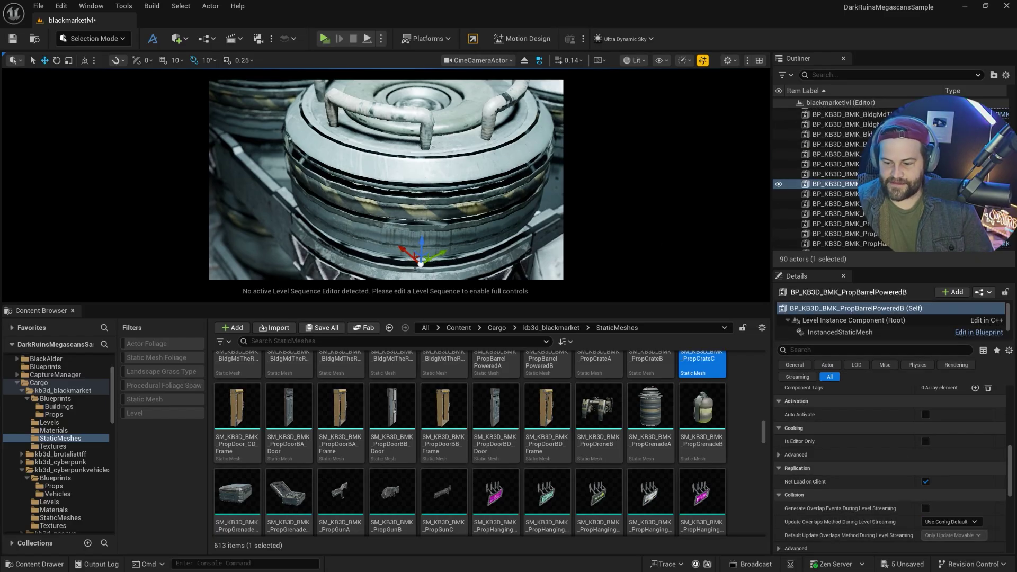
key(ctrl+e)
click(58, 113)
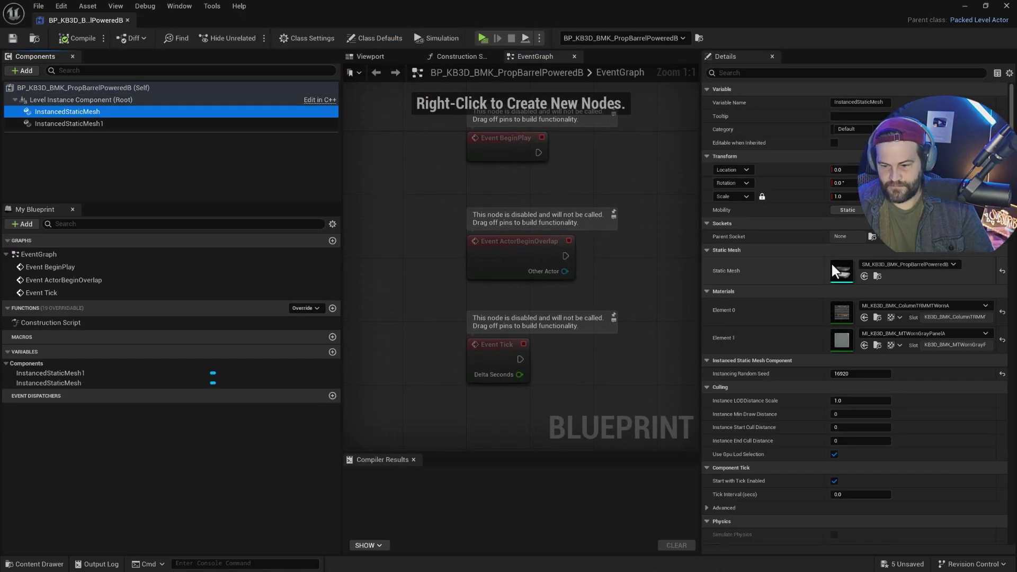
click(53, 100)
click(69, 124)
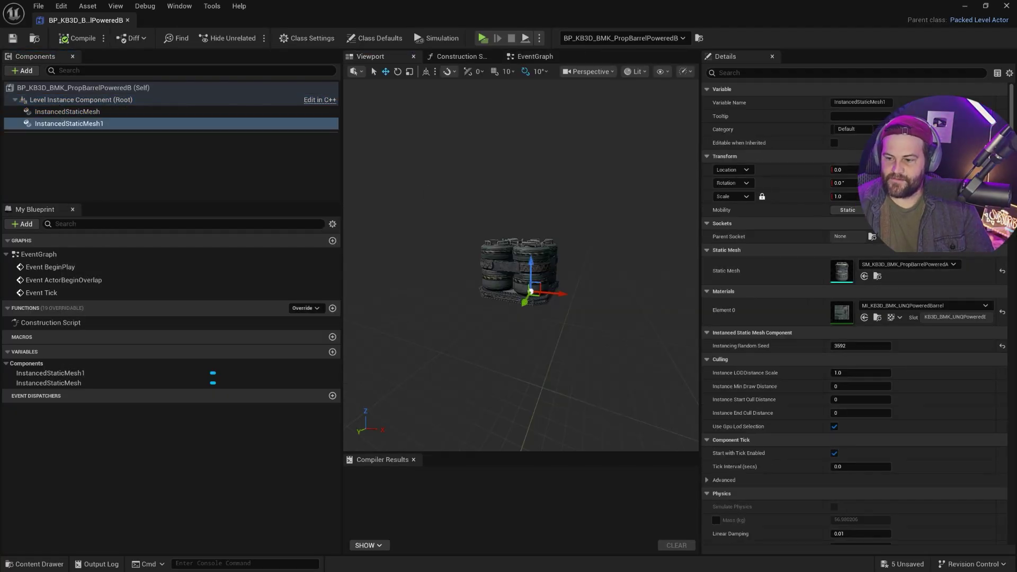
click(1006, 6)
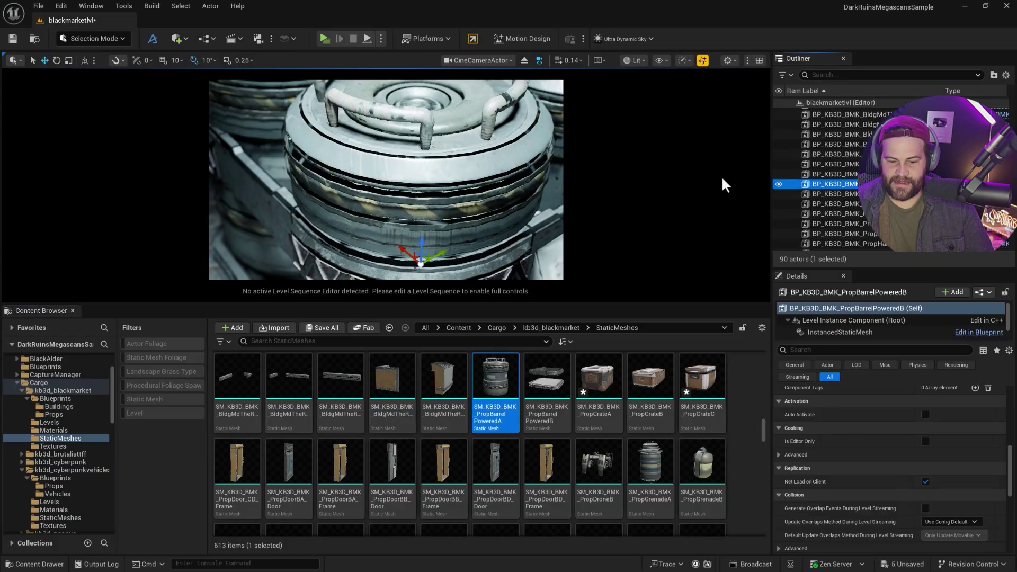
- Place the SM_KB3D_BMK_PropBarrelPoweredA static mesh in the level in front of the stacked barrels
mouse_move(490, 370)
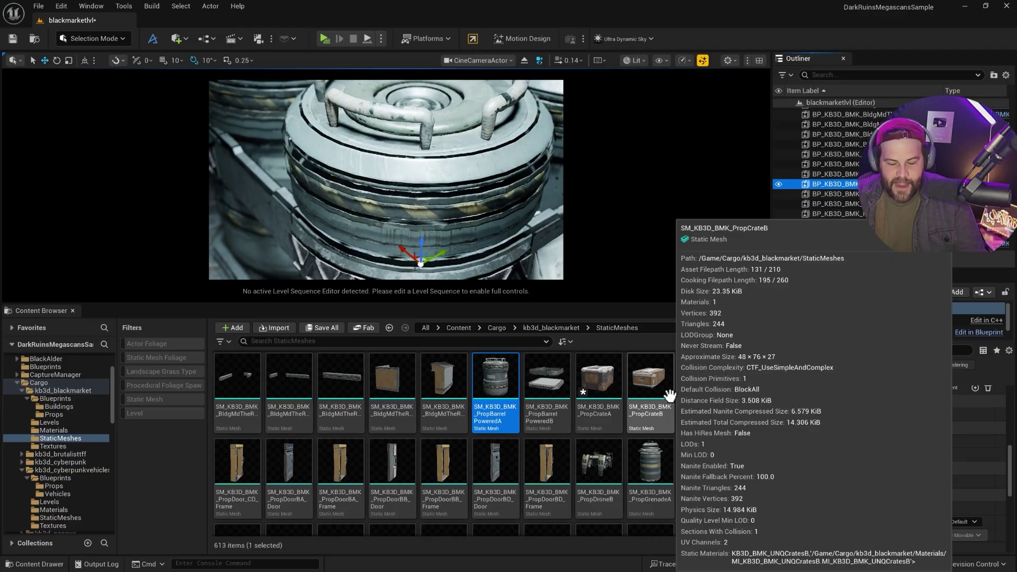
right_click(489, 366)
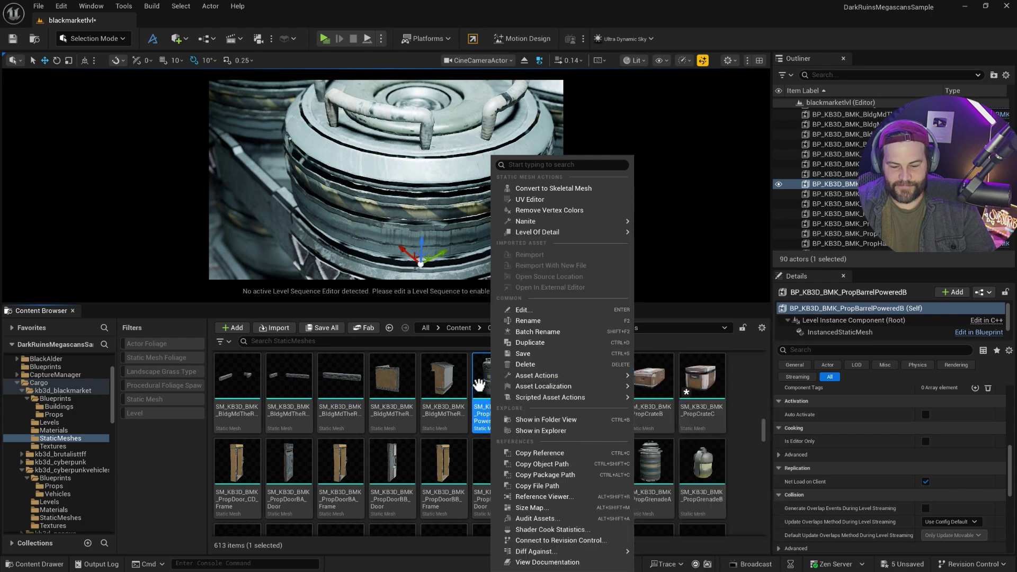
click(481, 387)
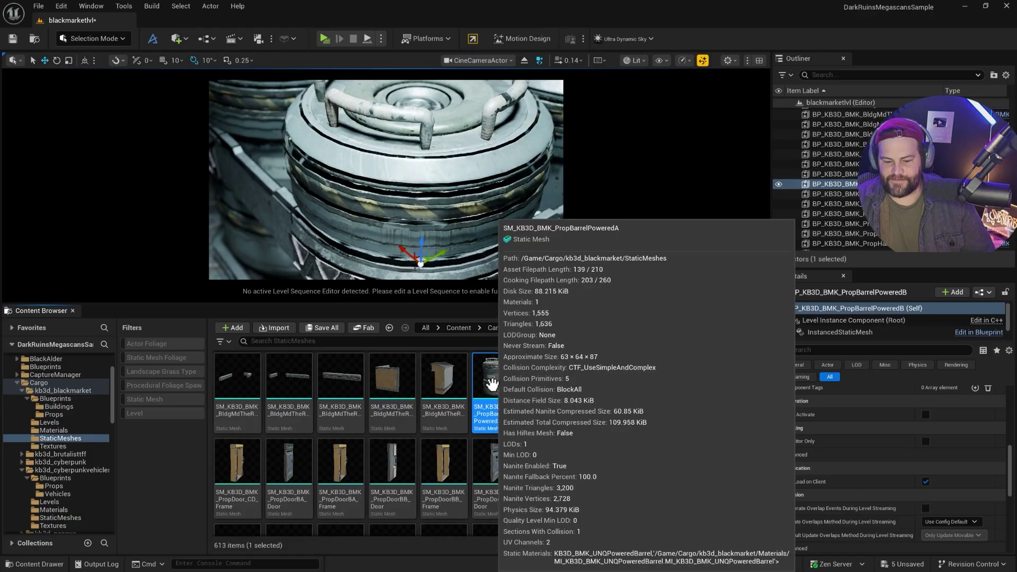
drag(492, 384, 400, 244)
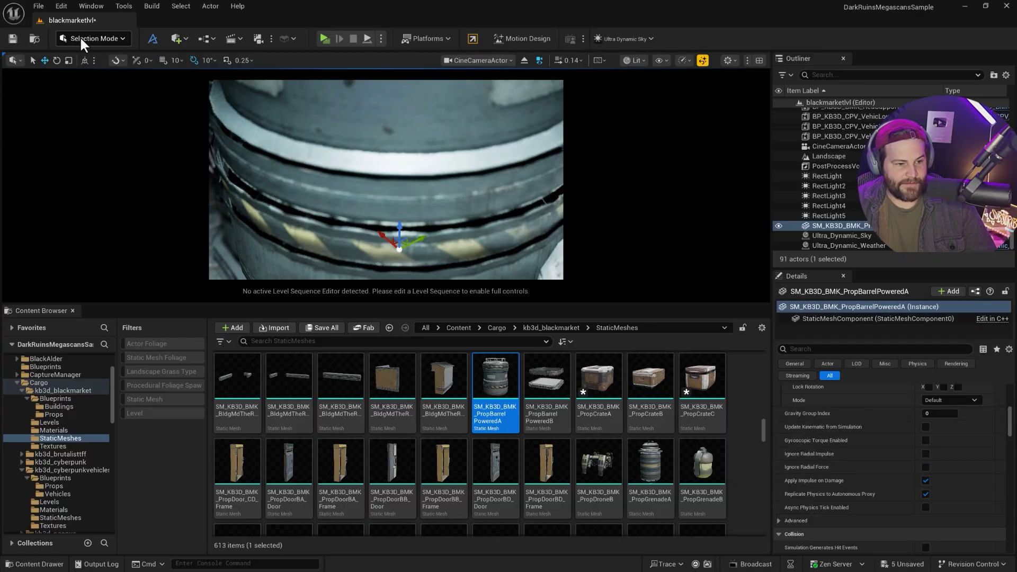
- In Modeling mode, recalculate the placed barrel's normals with the Per Vertex split method and accept the edit
click(90, 38)
click(100, 100)
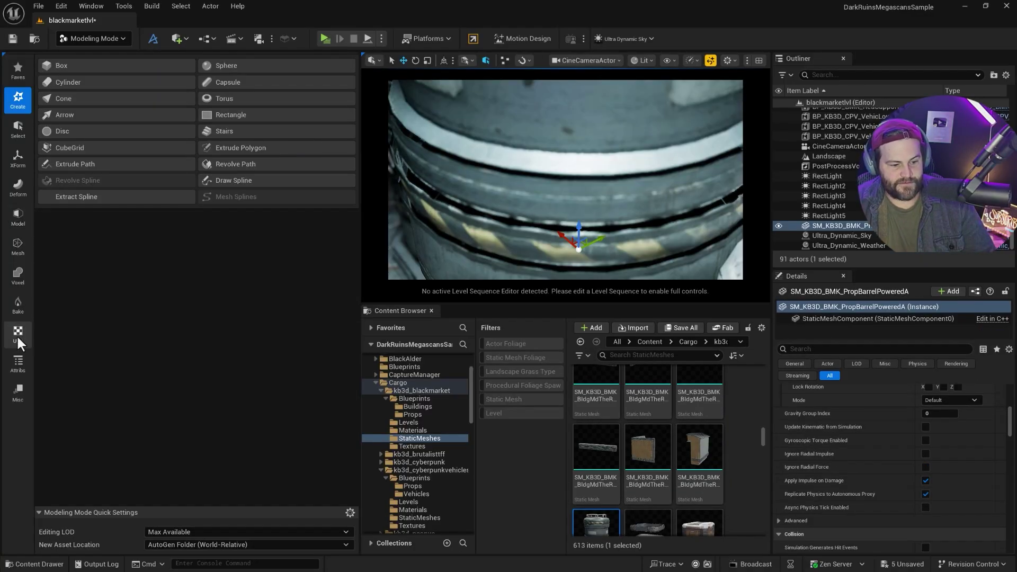
click(18, 363)
click(74, 82)
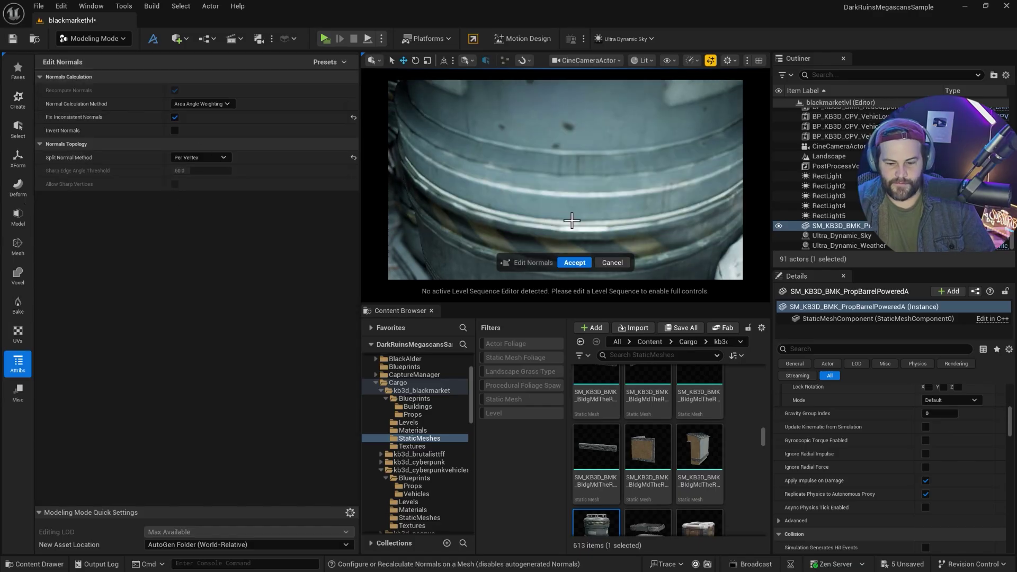
click(576, 262)
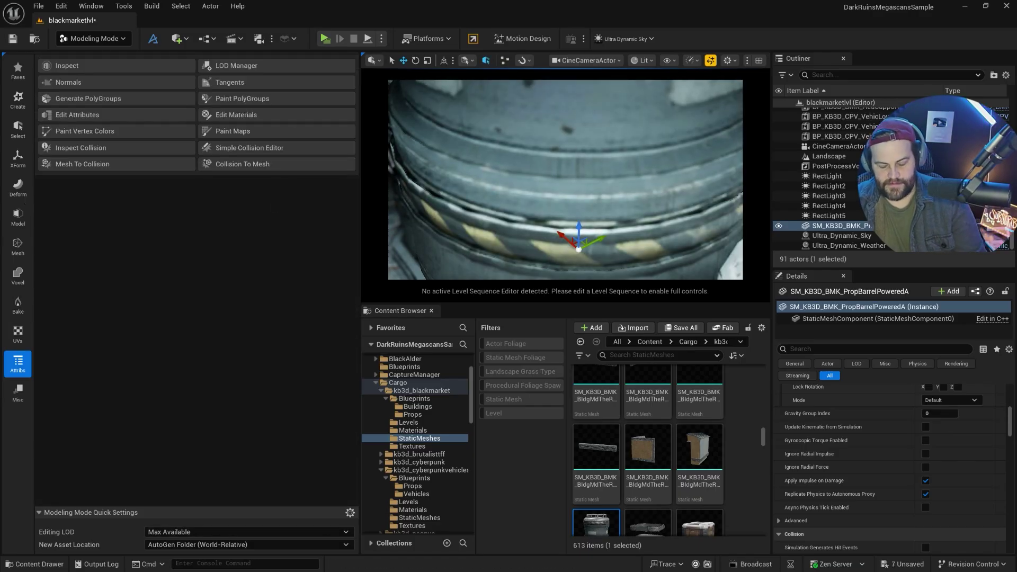
- Delete the placed barrel instance from the level and return to Selection mode
key(Delete)
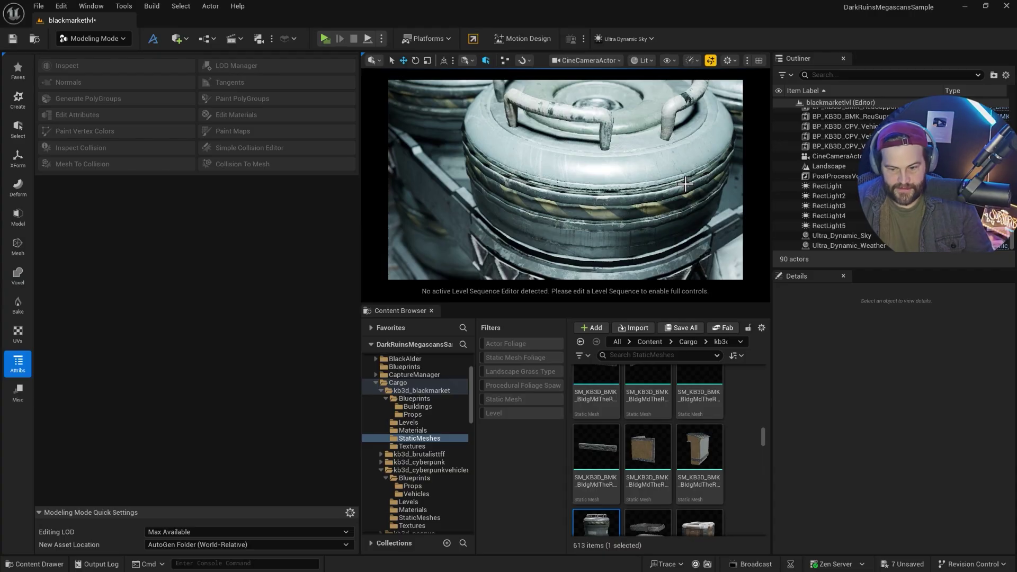
right_drag(623, 174, 595, 122)
click(95, 41)
click(95, 60)
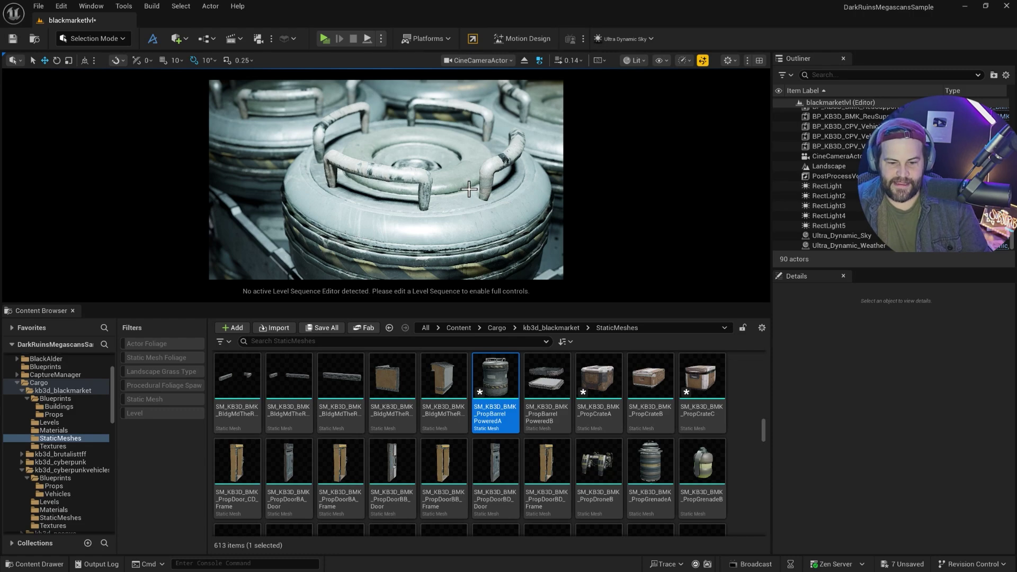
- Find the CineCameraActor's exposure settings by searching "exp" and lower Exposure Compensation to about 13.08 for the bright neon surroundings
right_drag(489, 206, 610, 135)
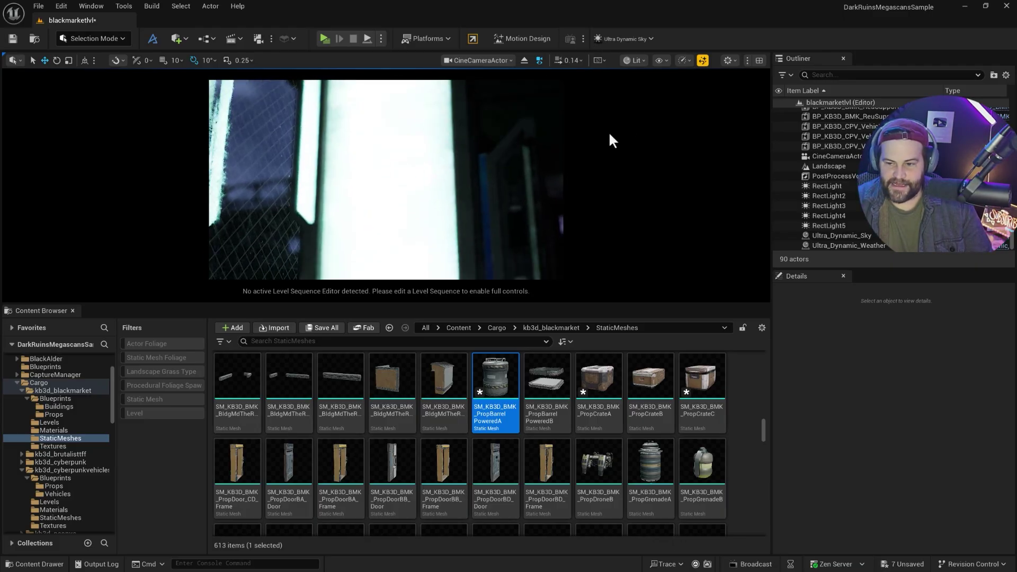
click(812, 156)
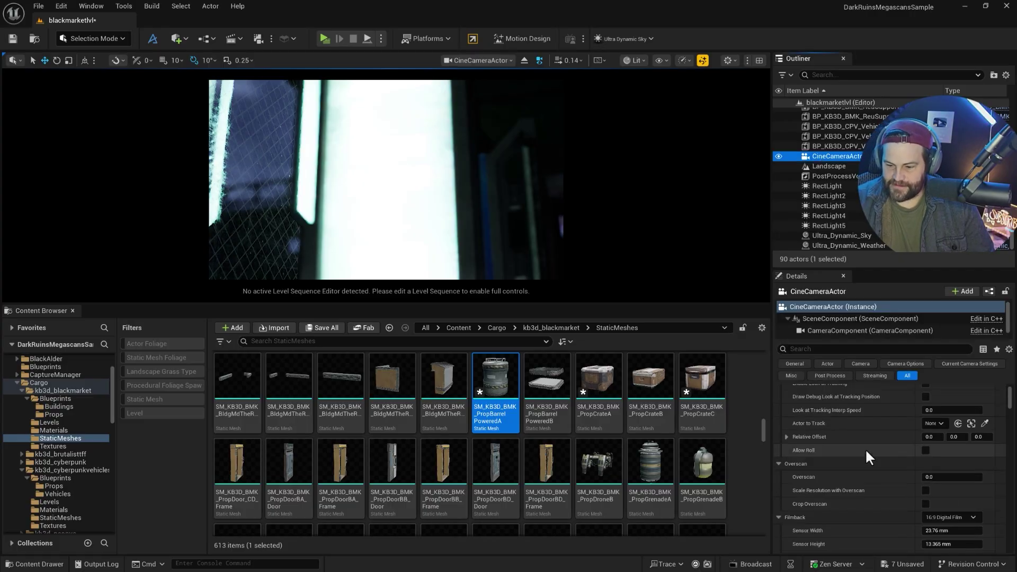
click(806, 350)
text(exp)
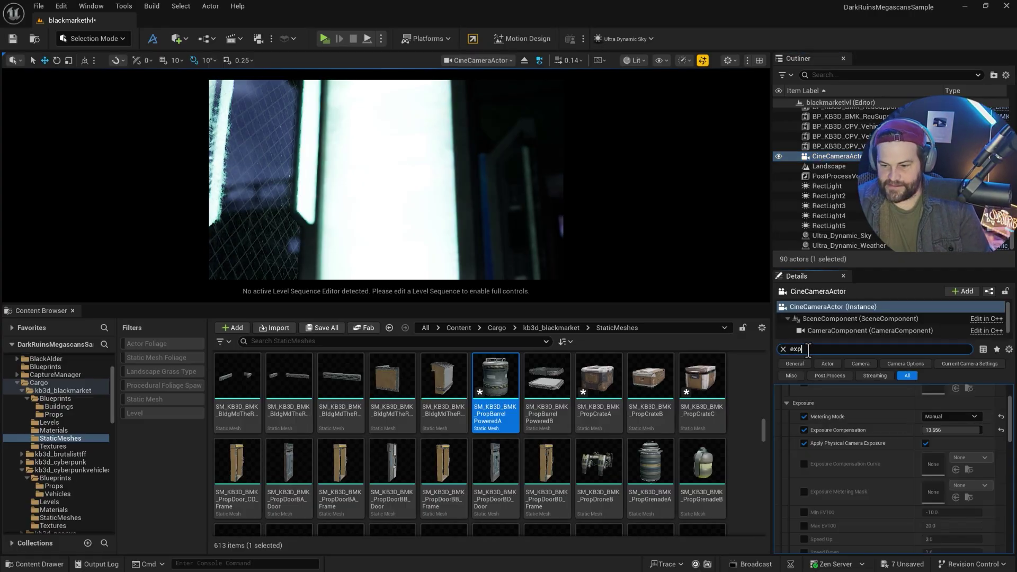
click(952, 445)
drag(979, 444, 967, 445)
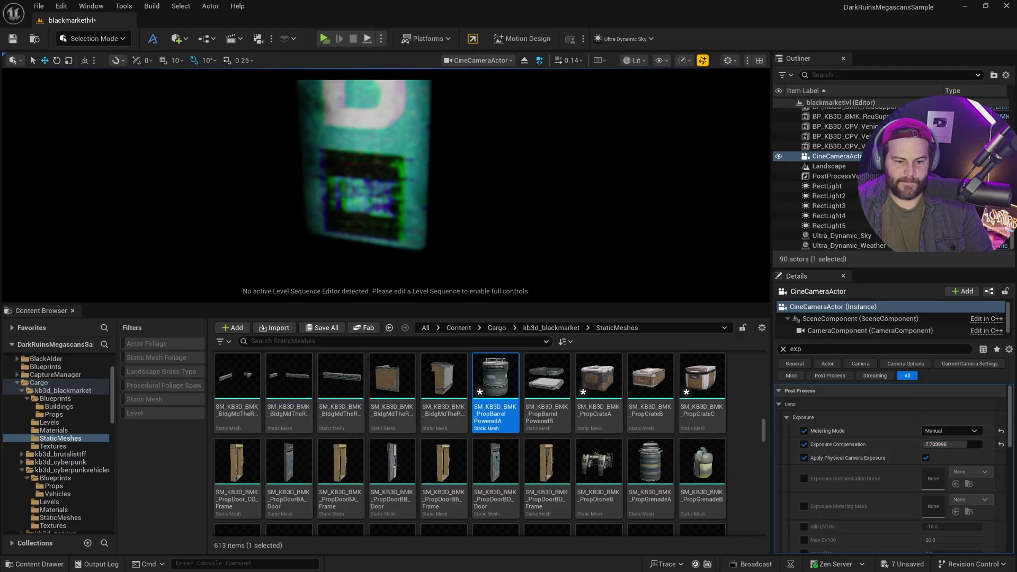
drag(961, 444, 979, 445)
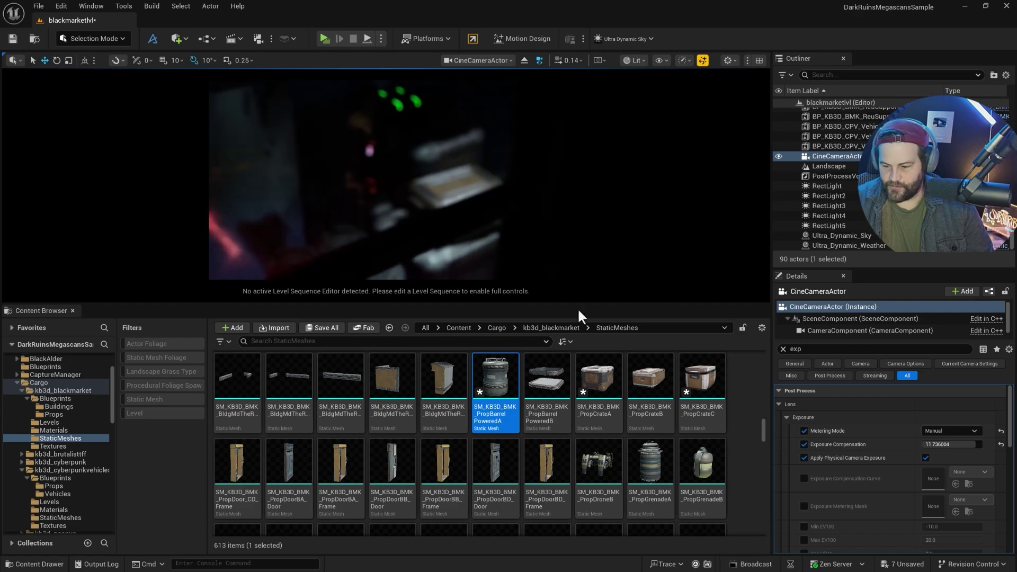
drag(975, 444, 978, 444)
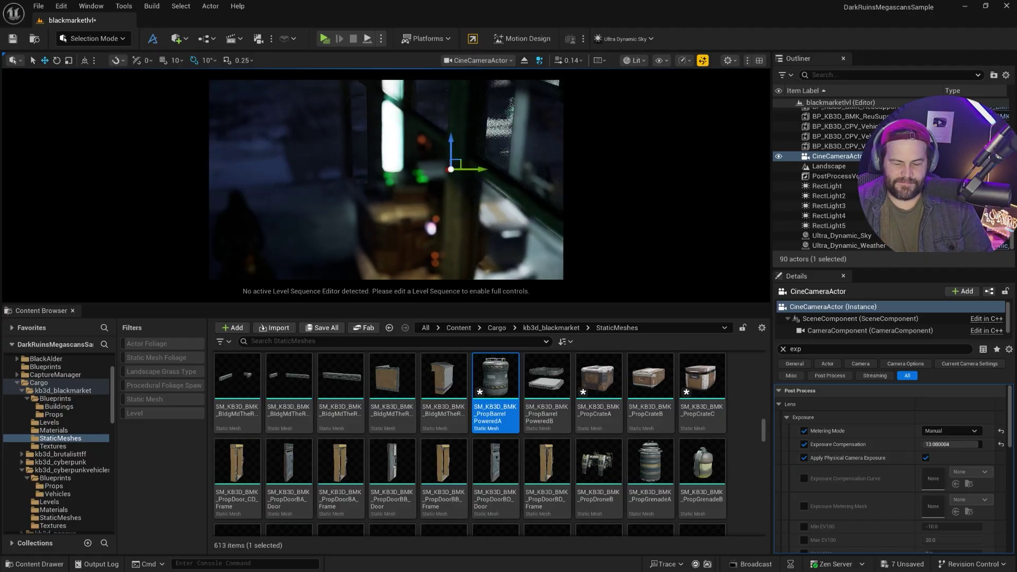
- Clear the CineCameraActor's property filter and adjust its lens focus settings so the market scene looks sharp
scroll(787, 425, down, 3)
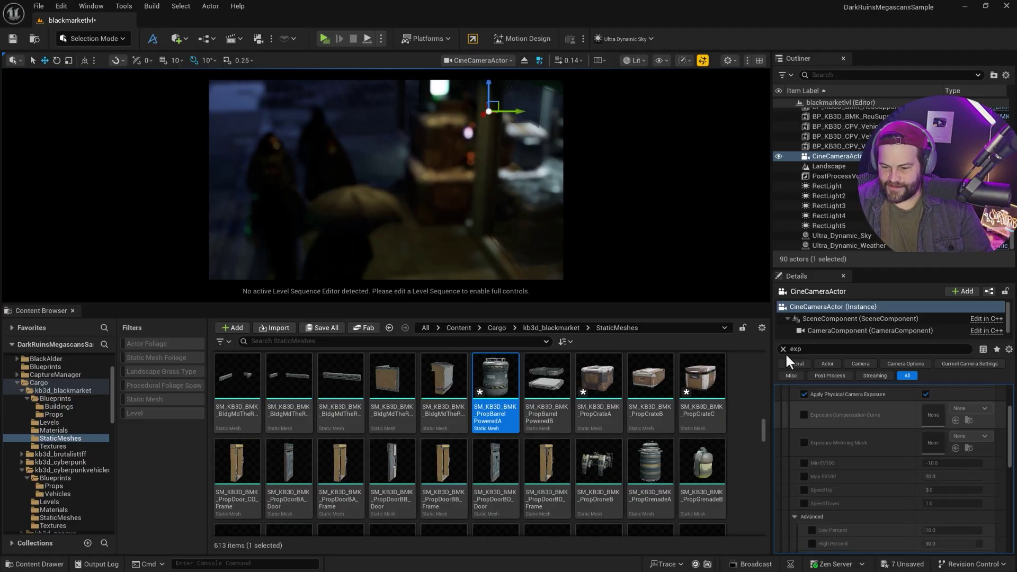
click(784, 349)
scroll(864, 444, down, 5)
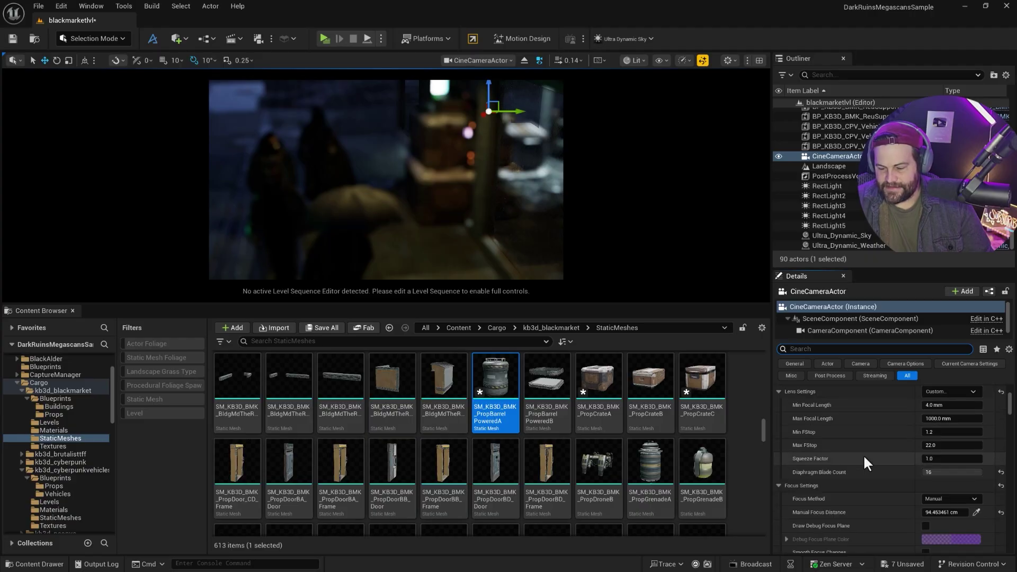
drag(946, 451, 969, 451)
- Select the BP_KB3D_BMK_ReuColComplex_CAA column in front of the crates and move it back and aside to clear the view
key(s)
scroll(389, 229, up, 2)
right_drag(389, 229, 312, 214)
right_drag(432, 186, 321, 215)
click(432, 186)
key(s)
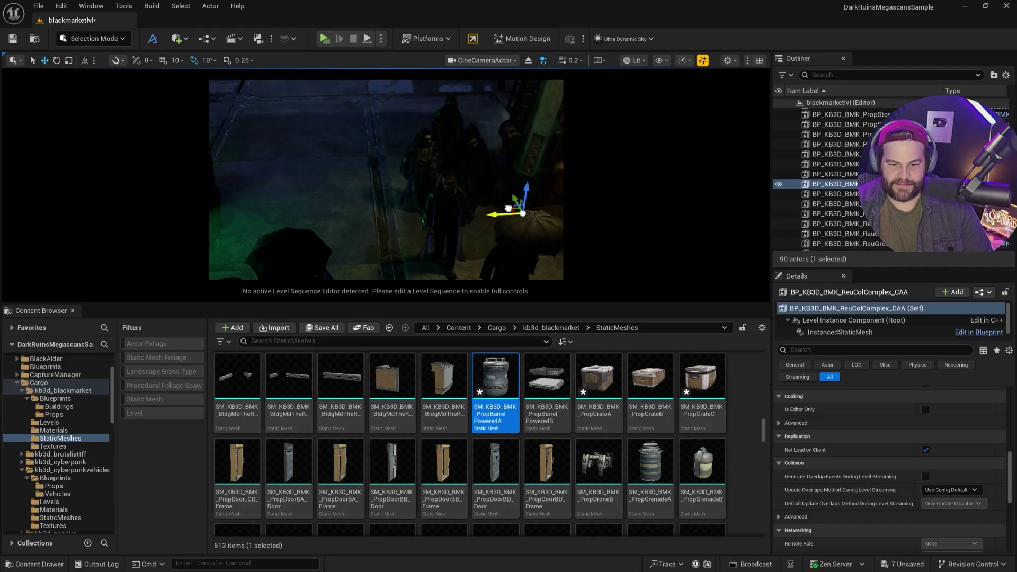
right_drag(508, 208, 509, 208)
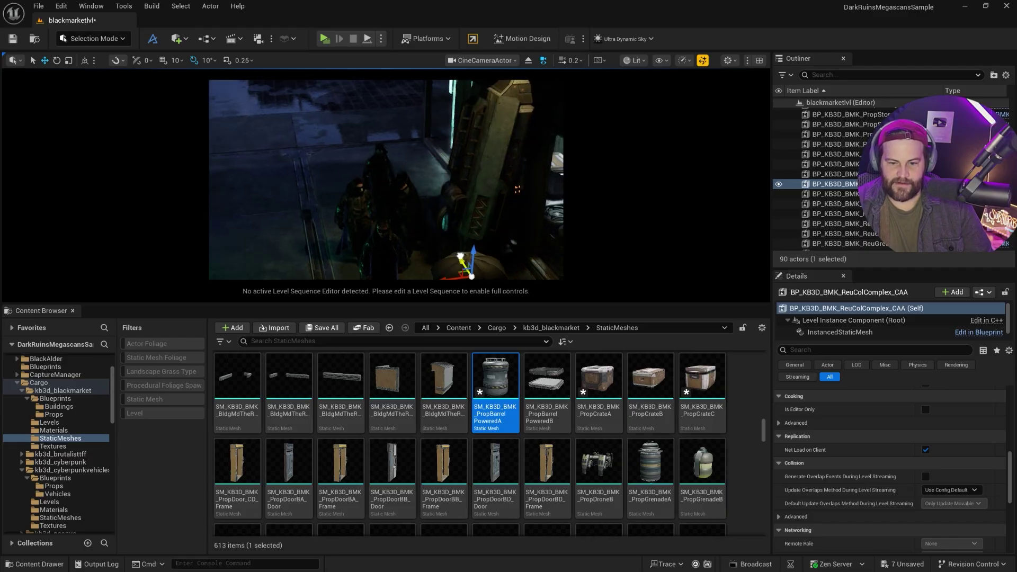
right_drag(460, 256, 493, 229)
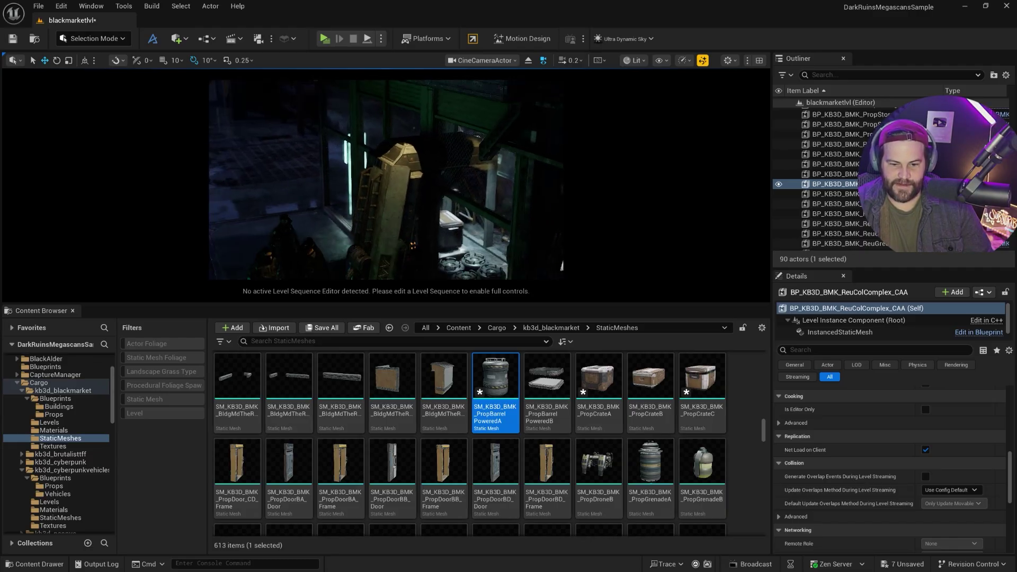
right_drag(407, 233, 406, 266)
drag(374, 274, 295, 180)
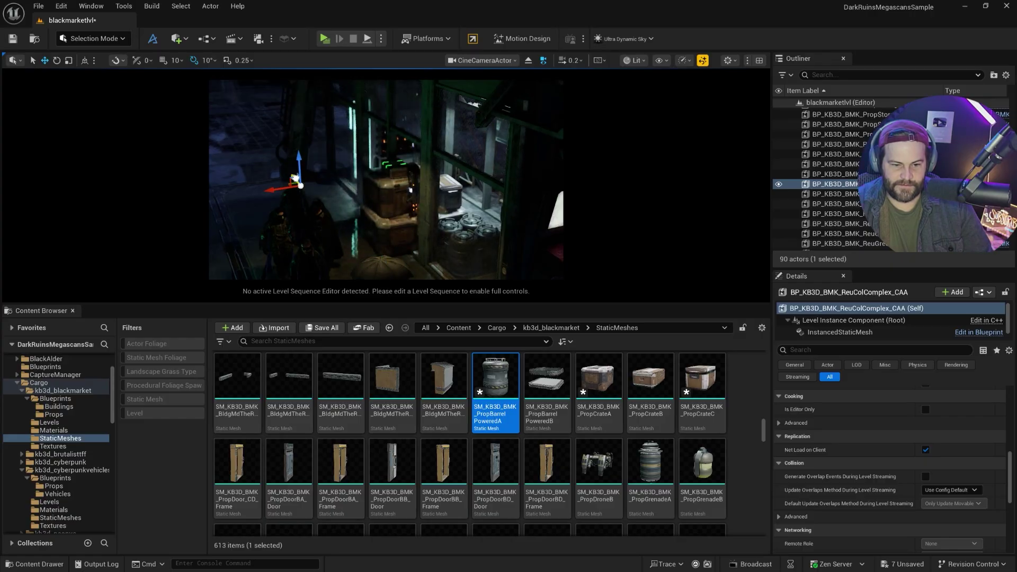
- Select the BP_KB3D_BMK_ReuGreebleLg_A piece near the green-lit column and examine the walls and the street with parked vehicles
right_drag(309, 185, 175, 127)
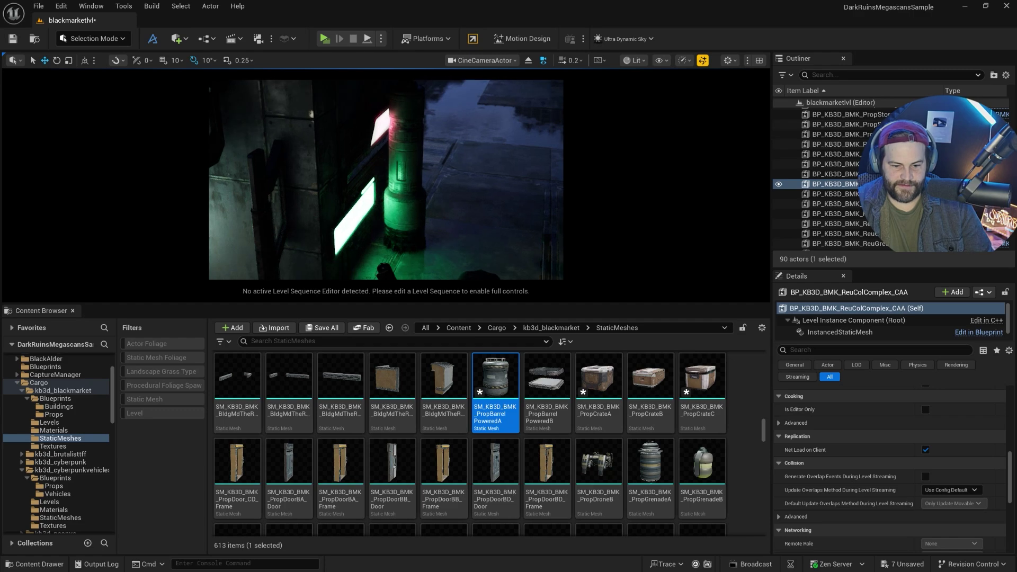
click(374, 240)
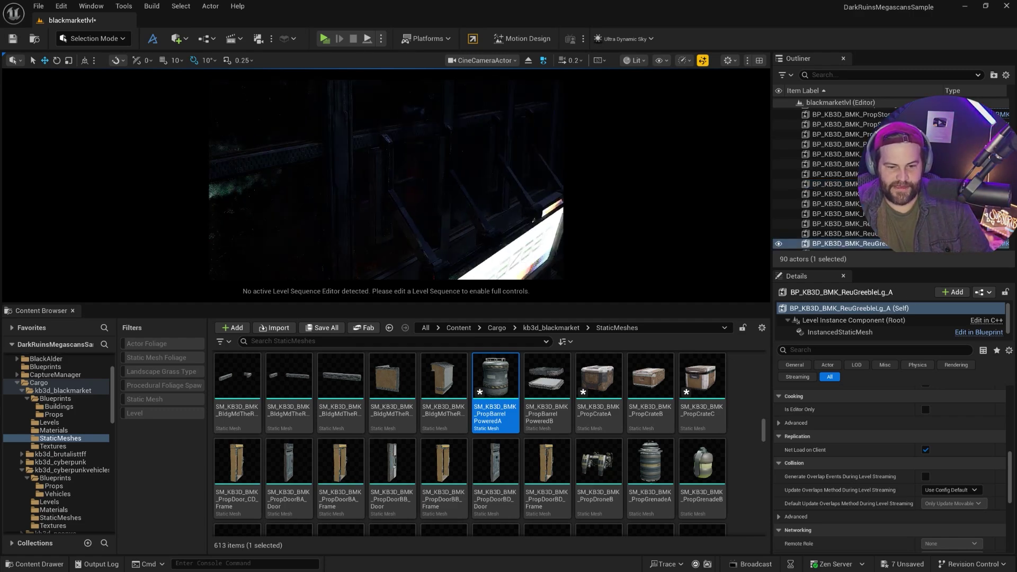
right_drag(375, 212, 318, 212)
key(w)
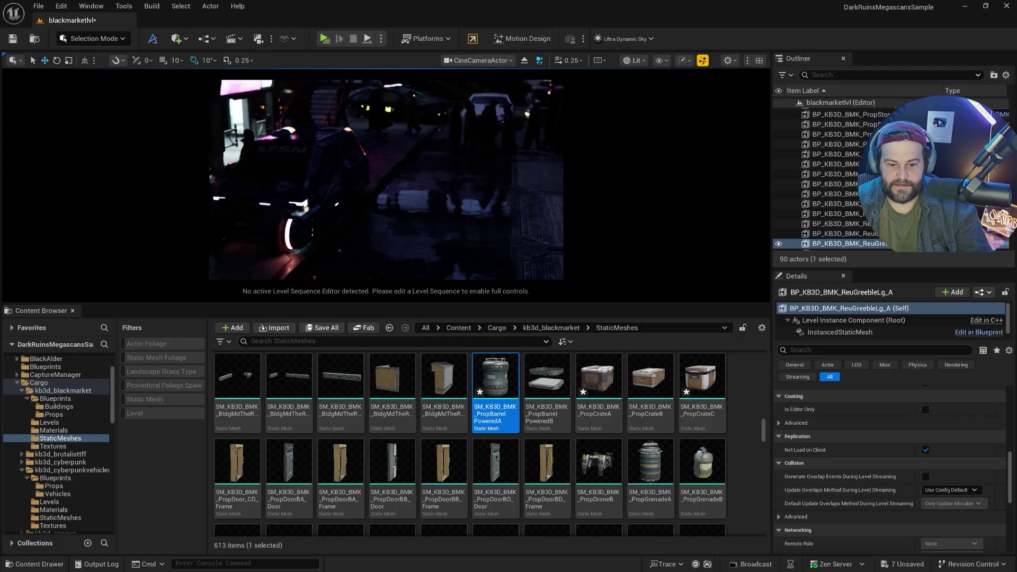
right_drag(386, 181, 323, 143)
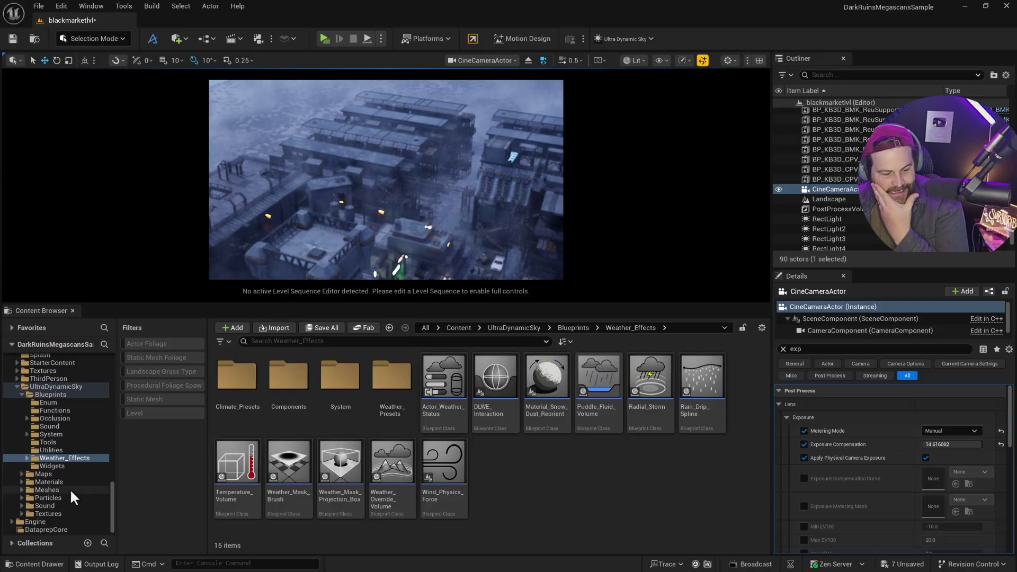
- Look in the kb3d_cyberpunk kit's Blueprints folder for building assets
scroll(60, 447, up, 6)
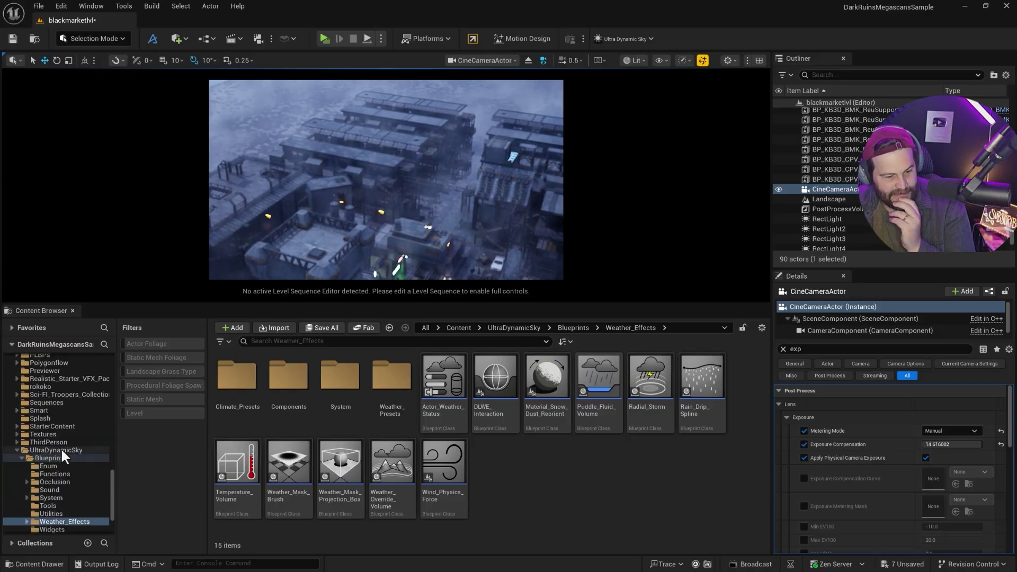
scroll(58, 424, up, 5)
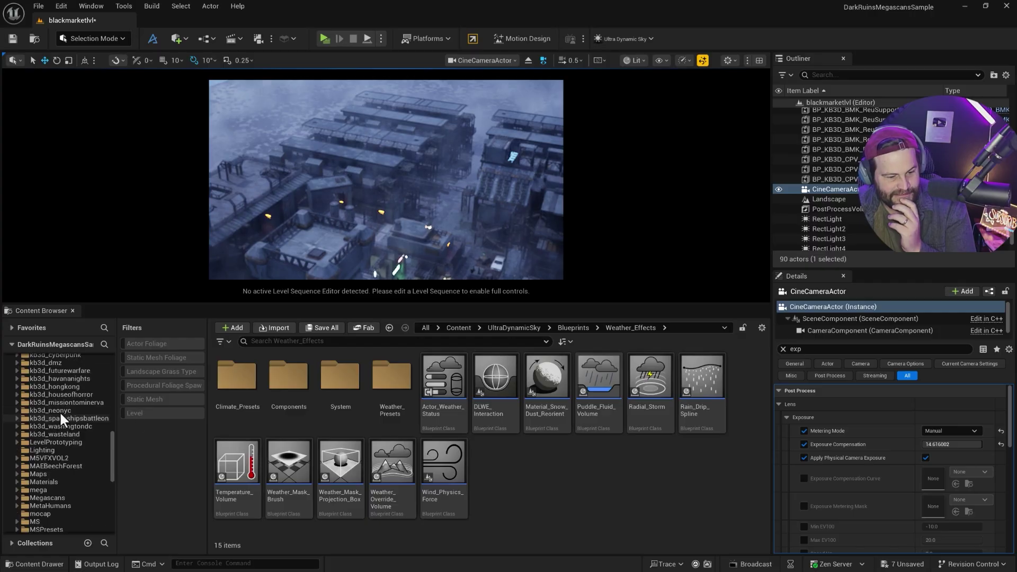
scroll(65, 408, up, 1)
click(56, 370)
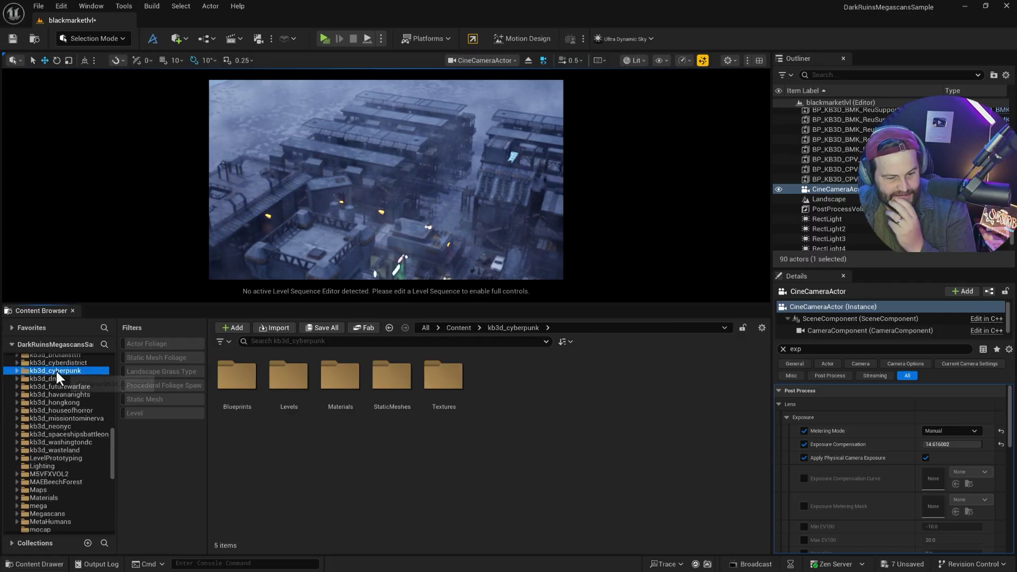
double_click(227, 380)
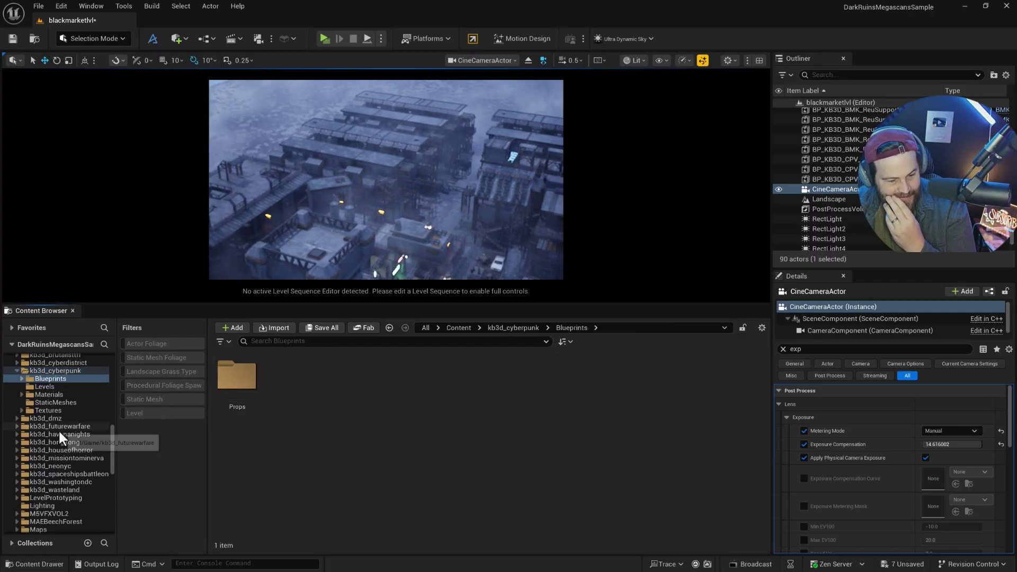
- From the kb3d_brutalisttff kit's building blueprints, place BP_KB3D_BTL_BldgLgApartmentComplex_A in the level behind the market buildings
scroll(73, 413, up, 2)
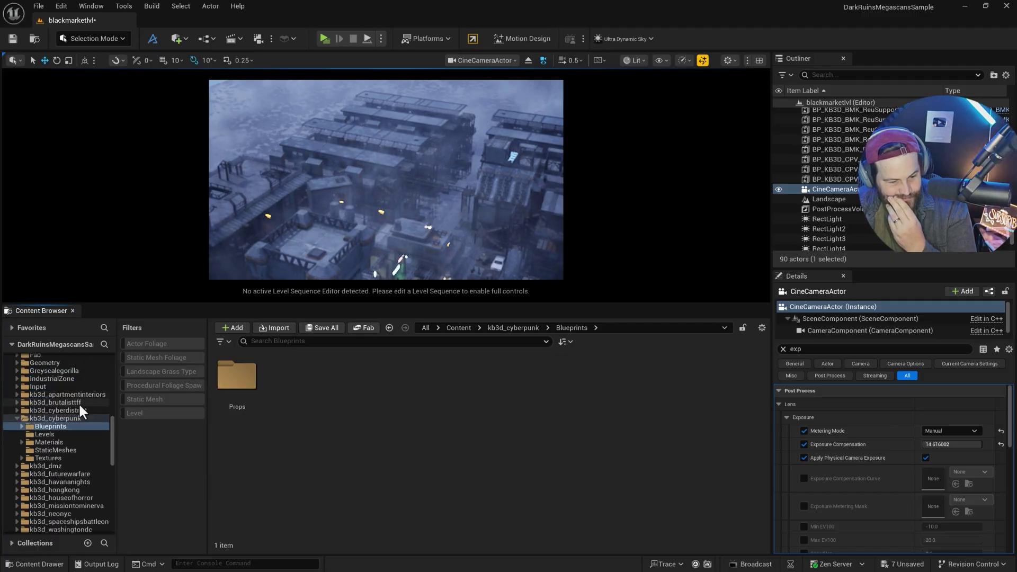
click(78, 403)
double_click(228, 371)
double_click(236, 380)
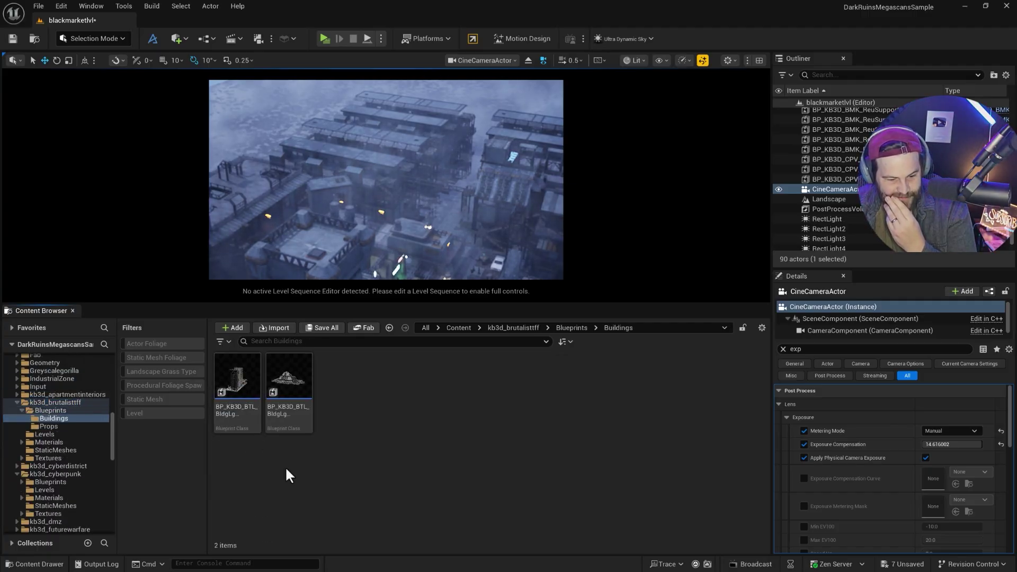
click(236, 382)
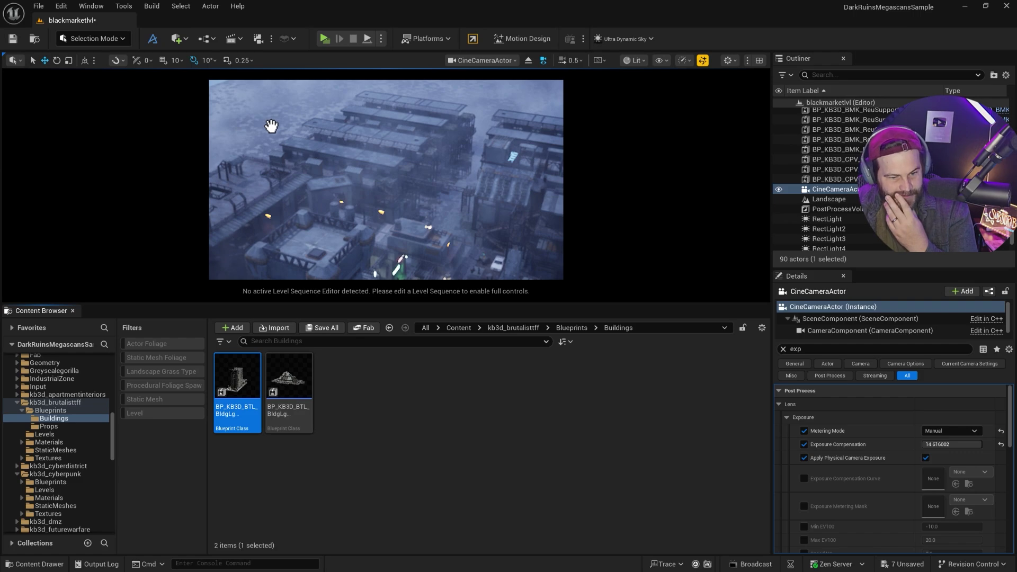
drag(272, 125, 221, 116)
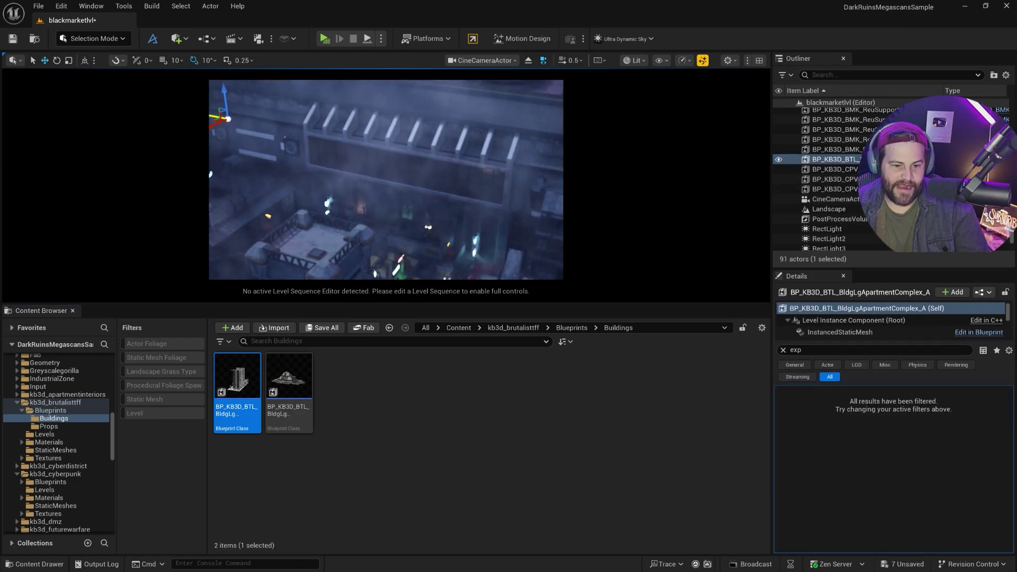
- Reposition the placed apartment complex to serve as a backdrop behind the market buildings
mouse_move(220, 115)
right_down()
mouse_move(132, 113)
mouse_move(221, 116)
right_up()
drag(459, 149, 555, 122)
right_drag(593, 109, 387, 167)
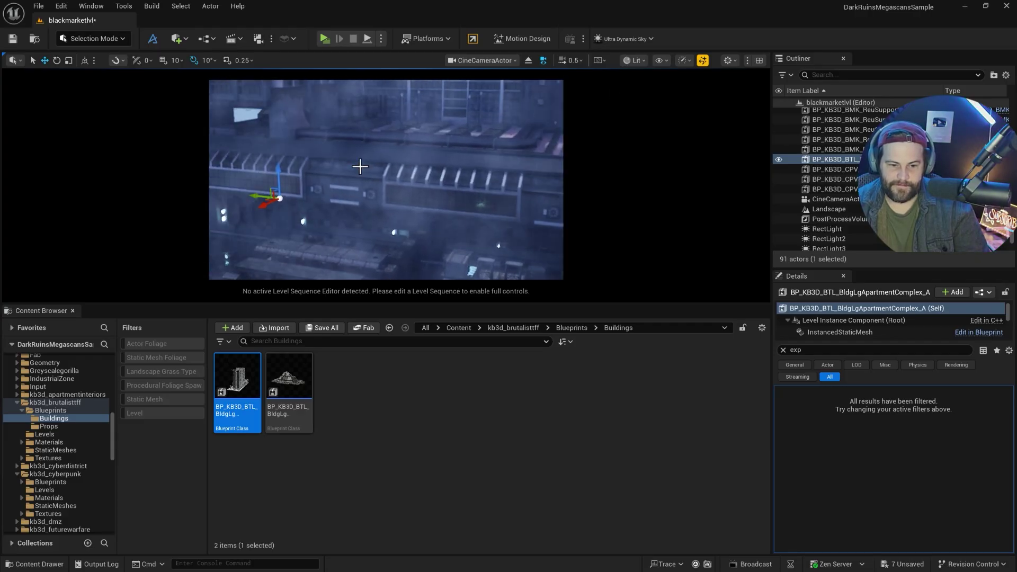
drag(267, 206, 333, 175)
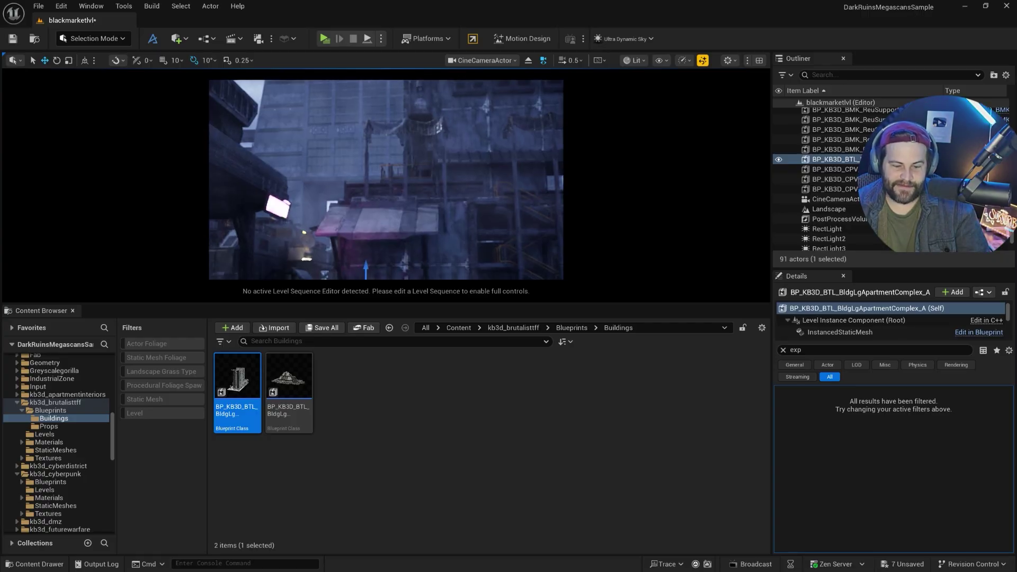
- Fly the CineCameraActor down to street level by the neon-lit storefronts to examine the market with its new backdrop
right_drag(386, 180, 280, 241)
scroll(410, 212, up, 1)
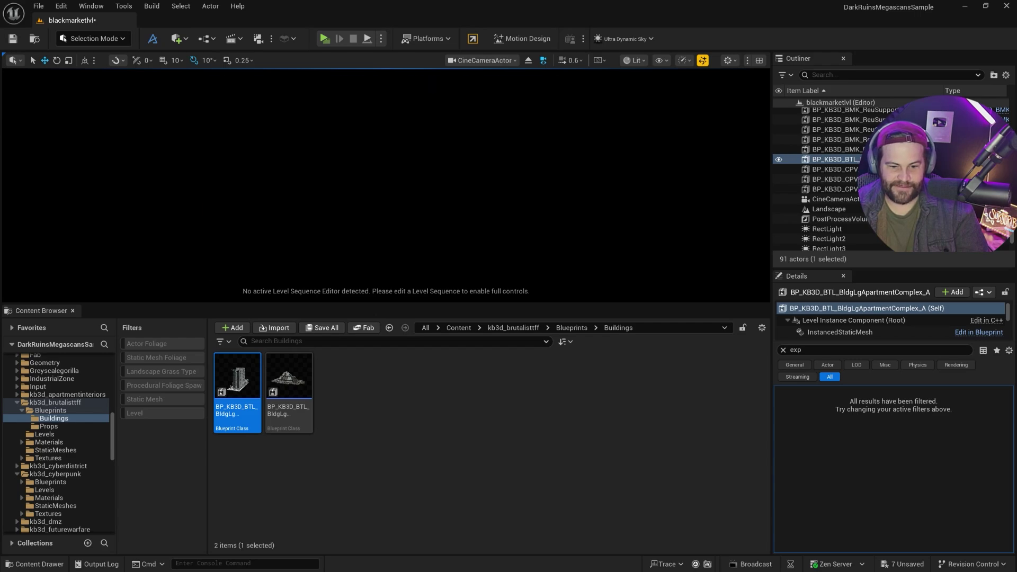
right_drag(386, 186, 517, 162)
scroll(424, 198, down, 2)
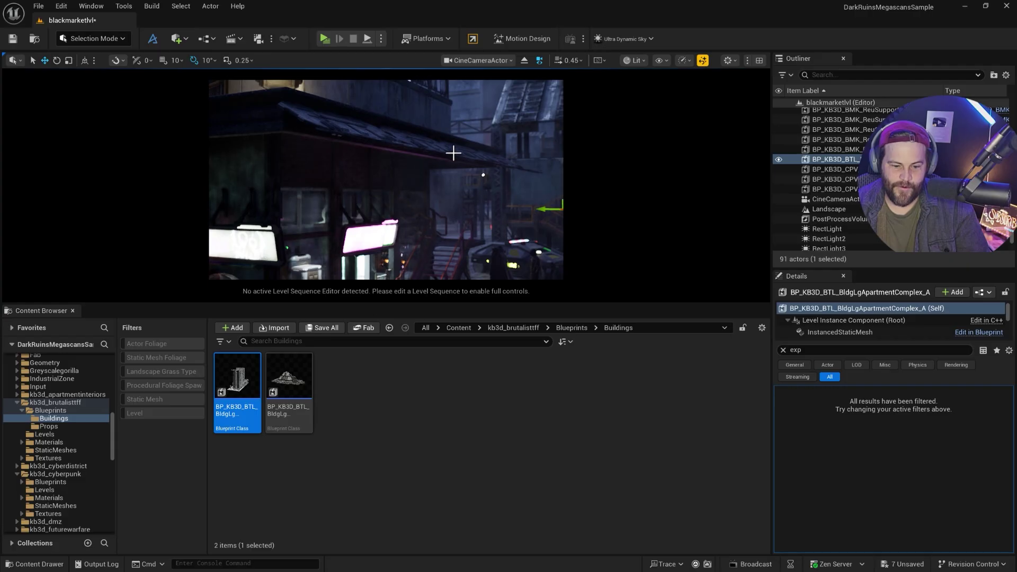